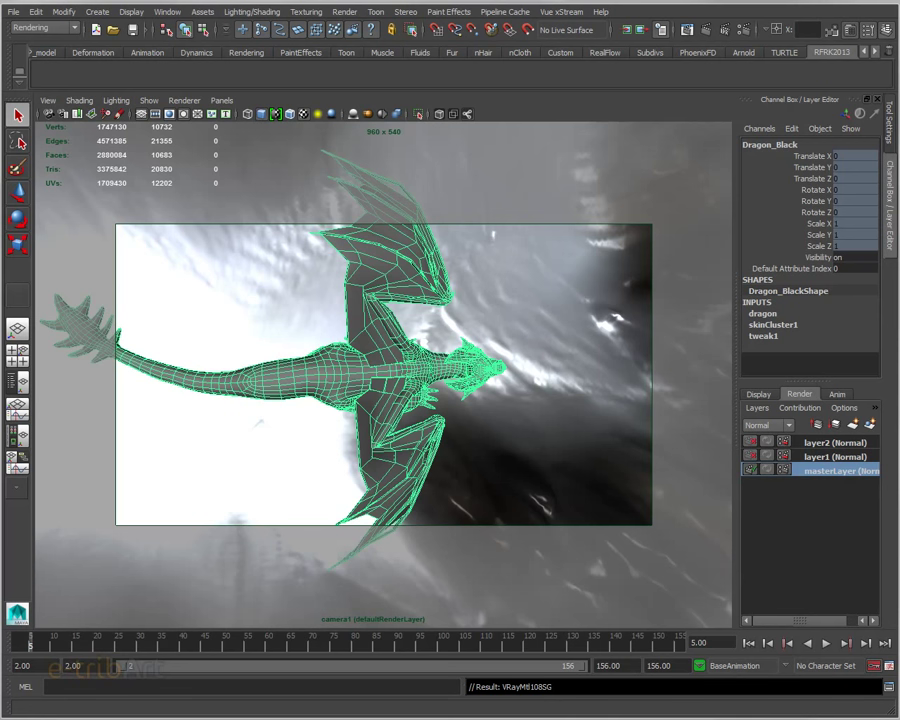
Open Render Settings, keep V-Ray as the renderer, and show the VRay Common tab.
left_click(743, 31)
left_click_drag(811, 28, 577, 35)
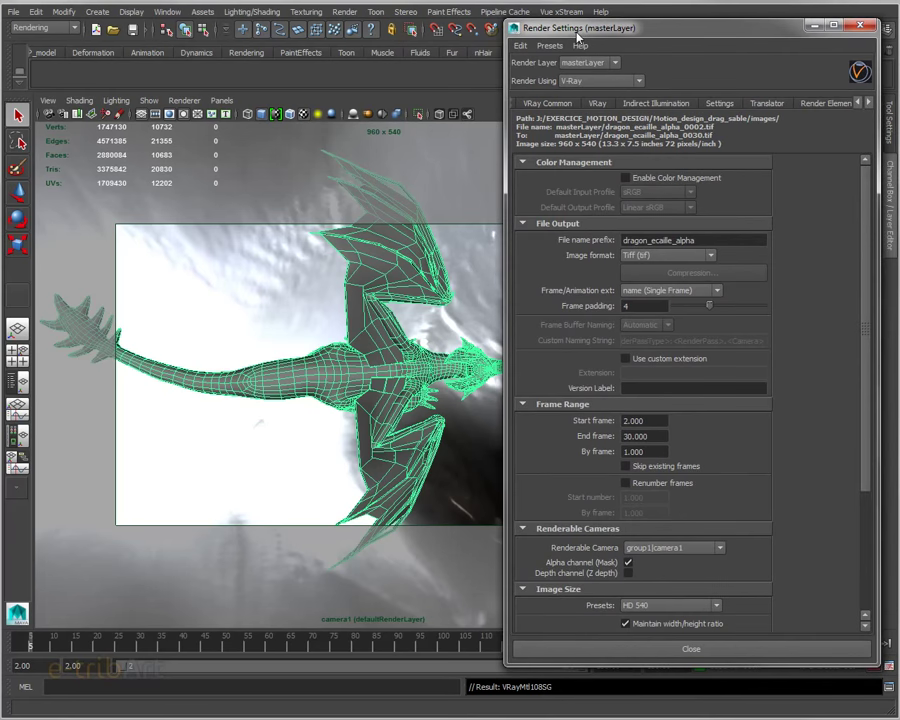
left_click(598, 80)
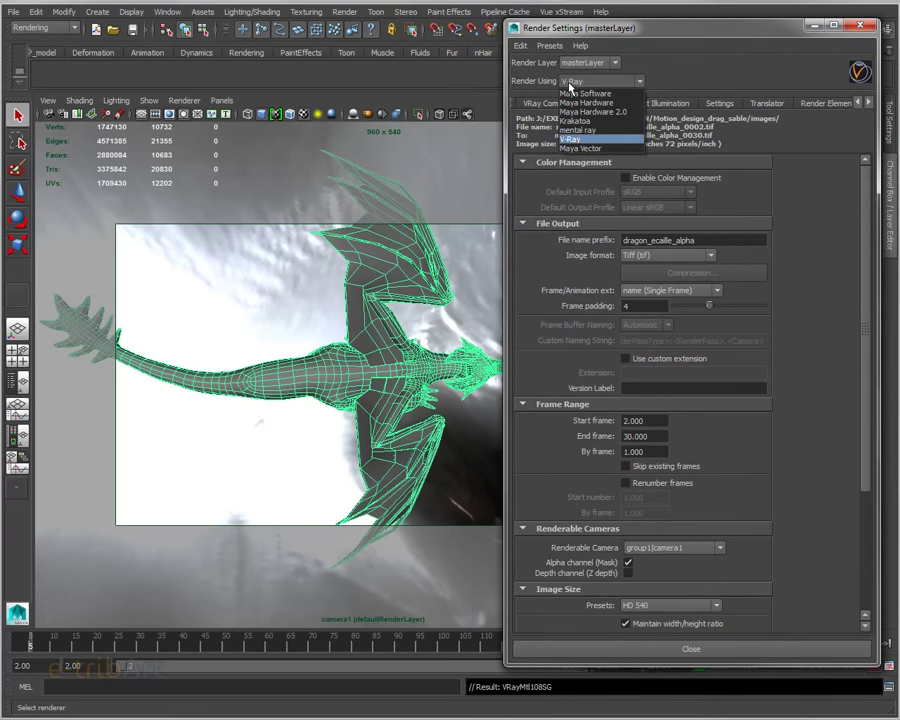
left_click(578, 138)
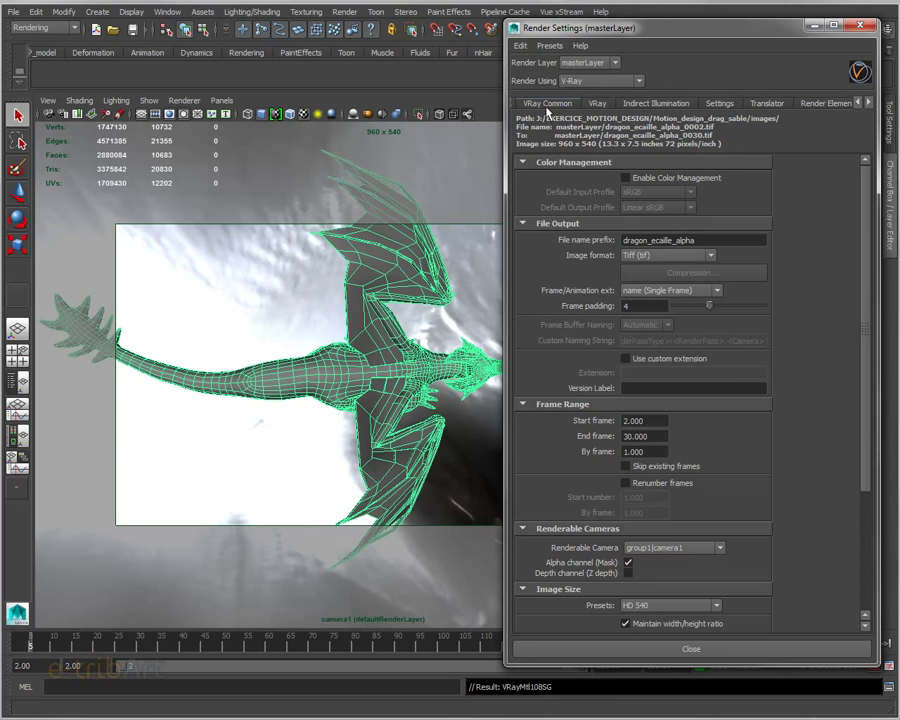
left_click(545, 106)
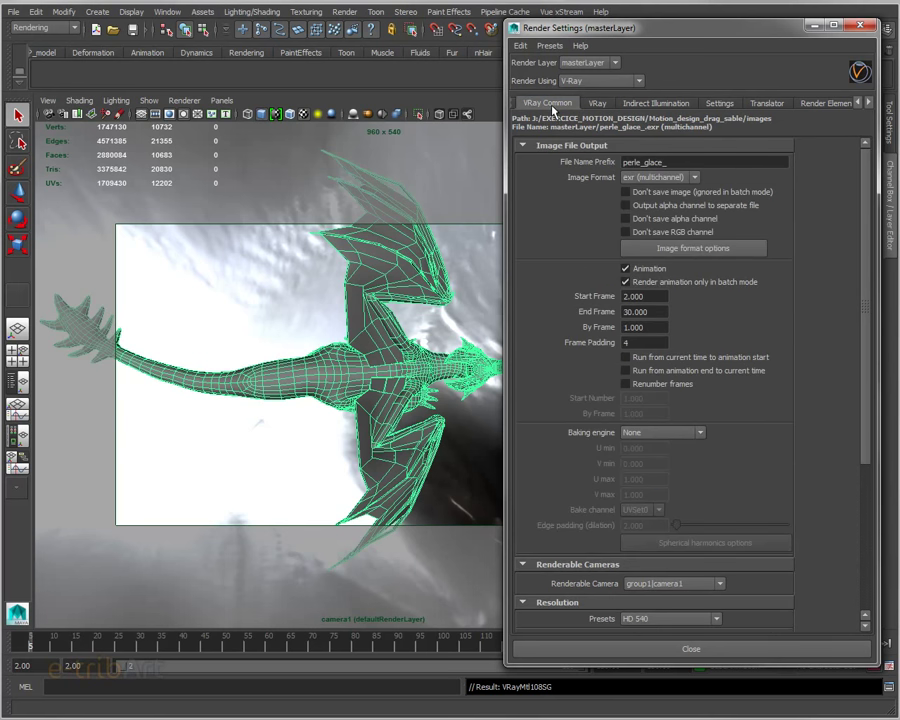
Scroll the settings tab row through Render Elements and RT Engine, then back to VRay Common.
left_click(868, 102)
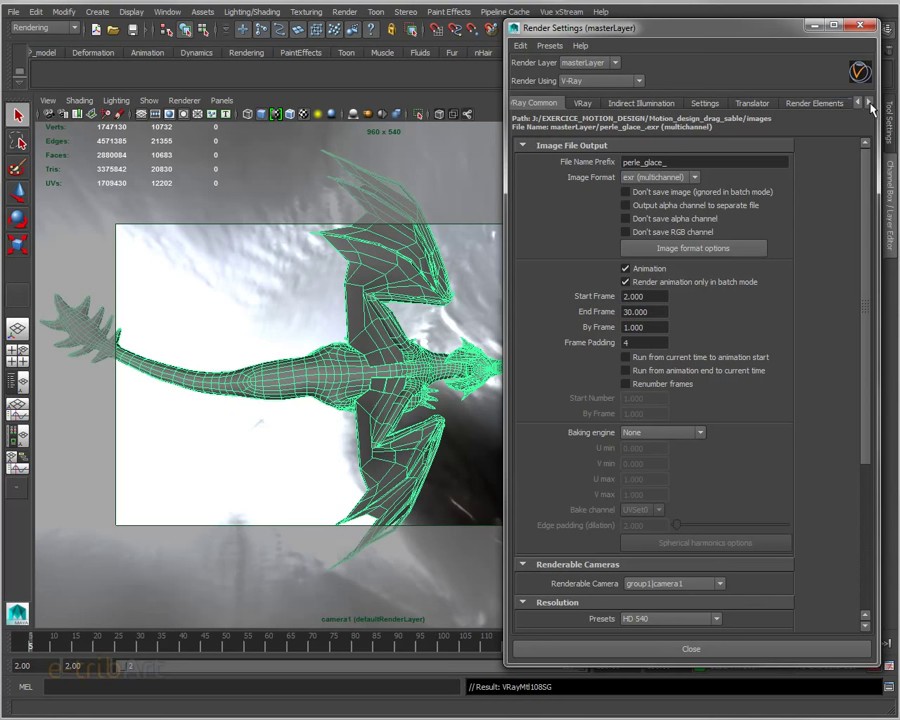
left_click(866, 103)
left_click(866, 103)
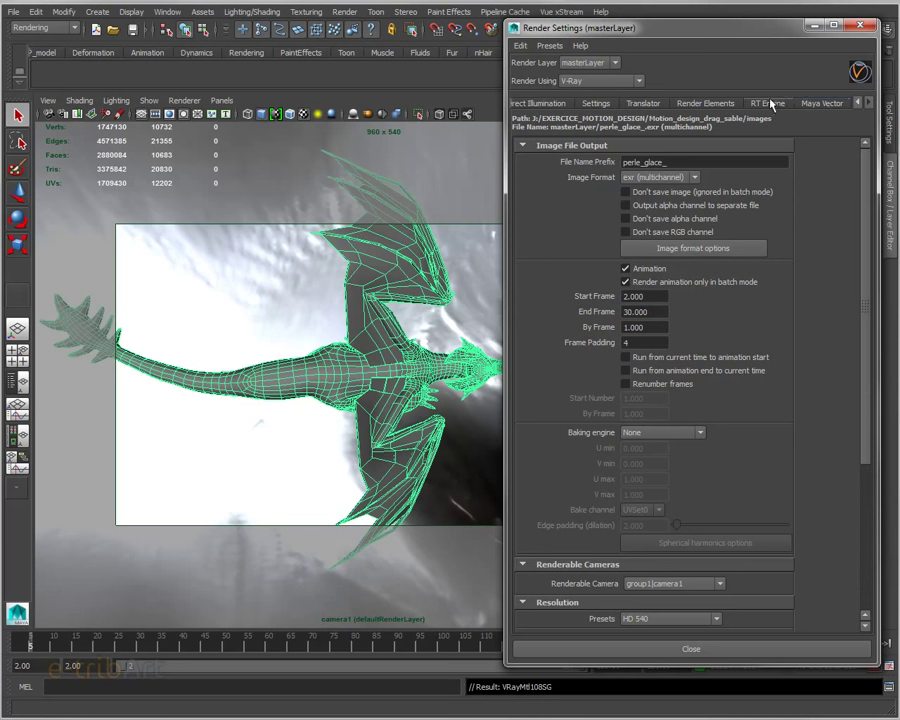
left_click(858, 103)
left_click(858, 103)
left_click(858, 103)
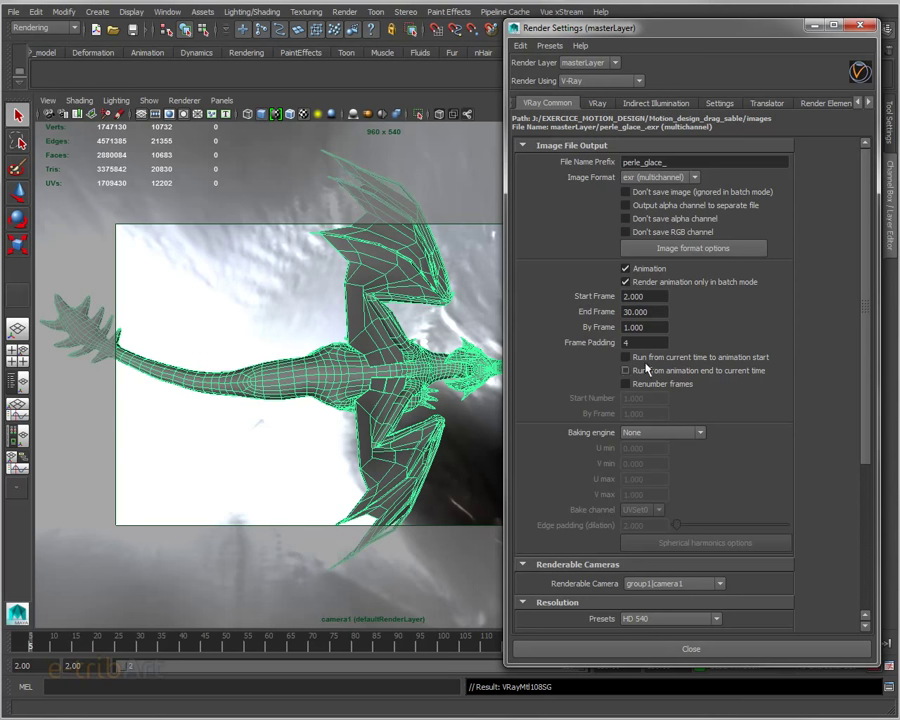
scroll(762, 485, "down", 3)
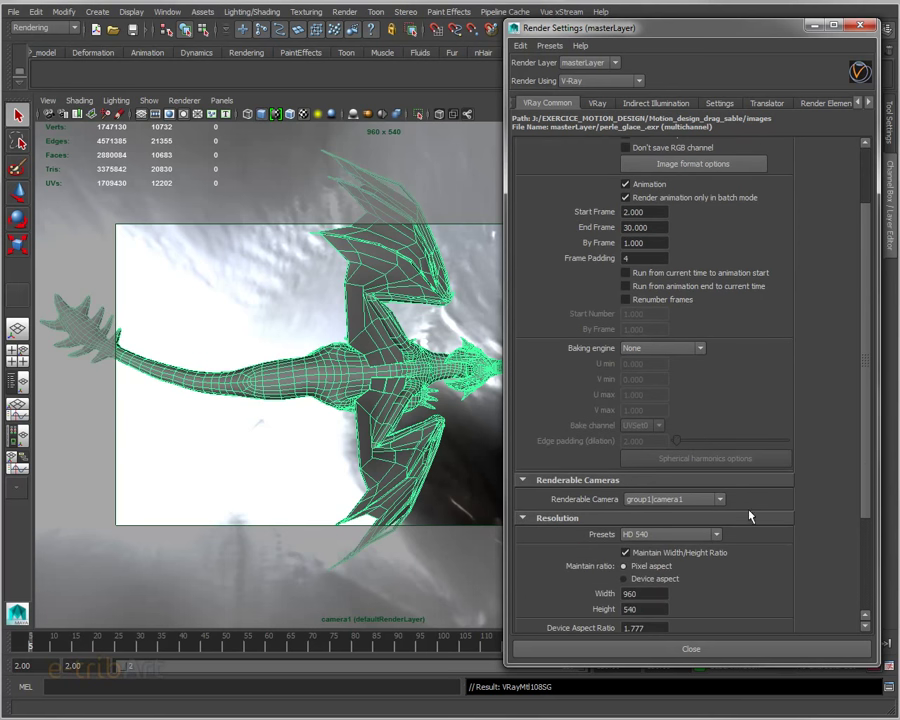
scroll(735, 563, "down", 3)
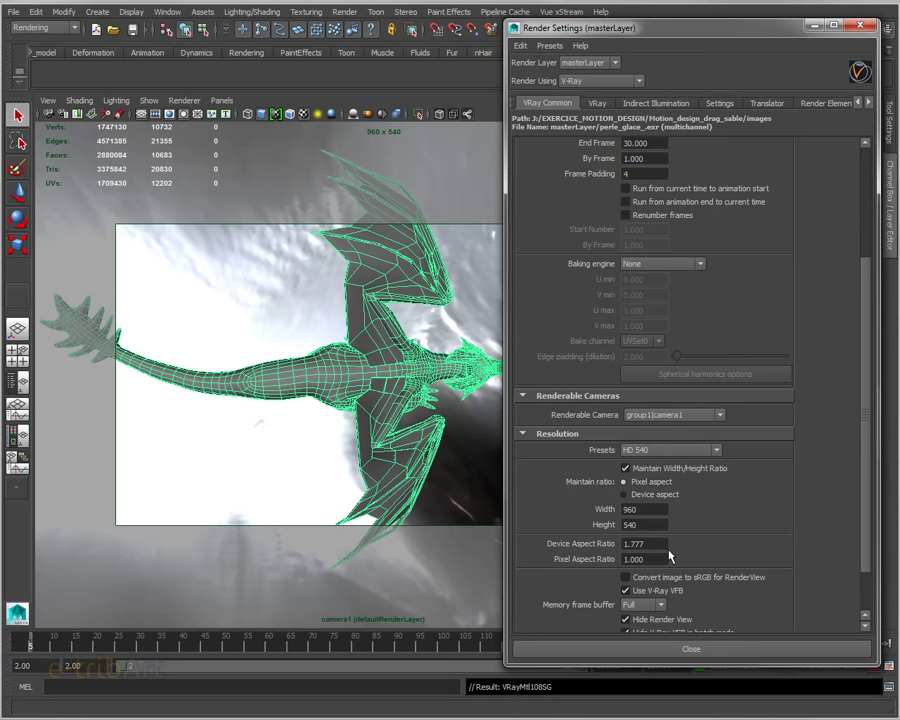
scroll(666, 546, "down", 3)
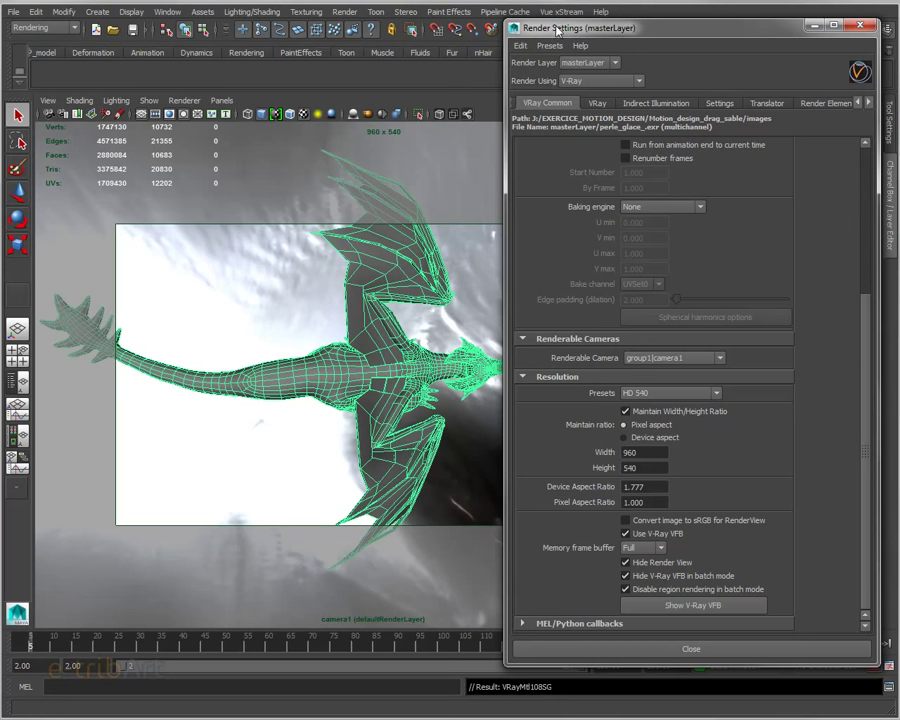
Close Render Settings, show display layers, and scrub the dragon animation through frames 8 to about 55.
left_click(869, 27)
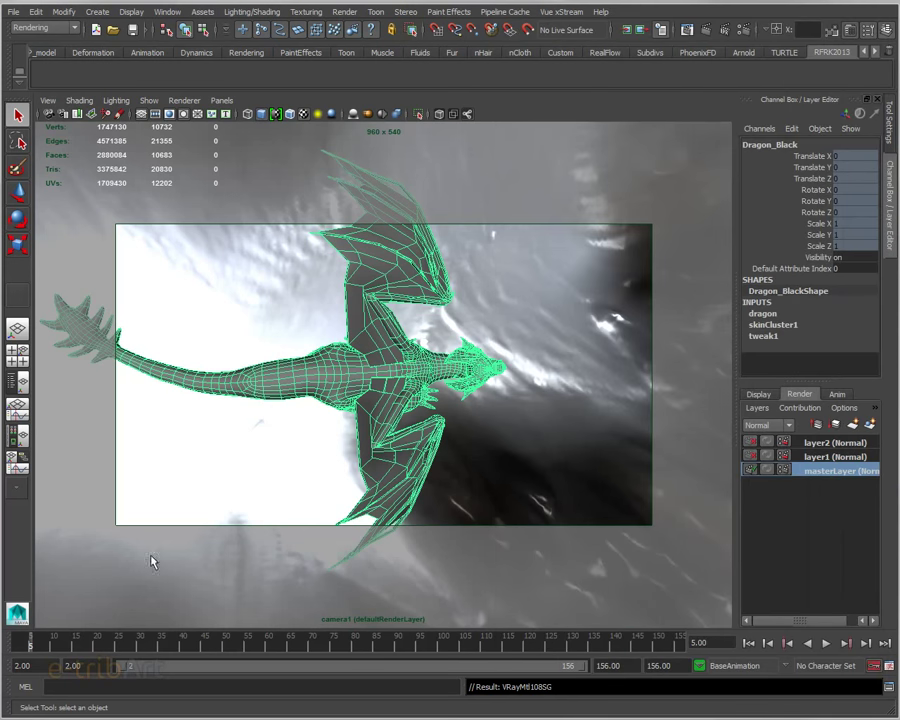
left_click(32, 638)
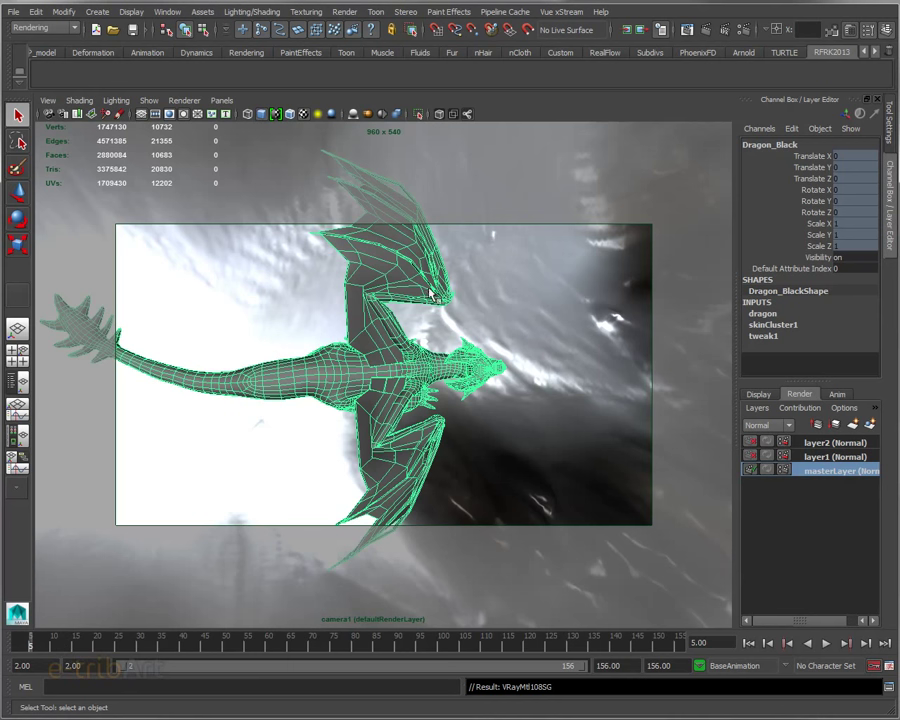
key("alt+period")
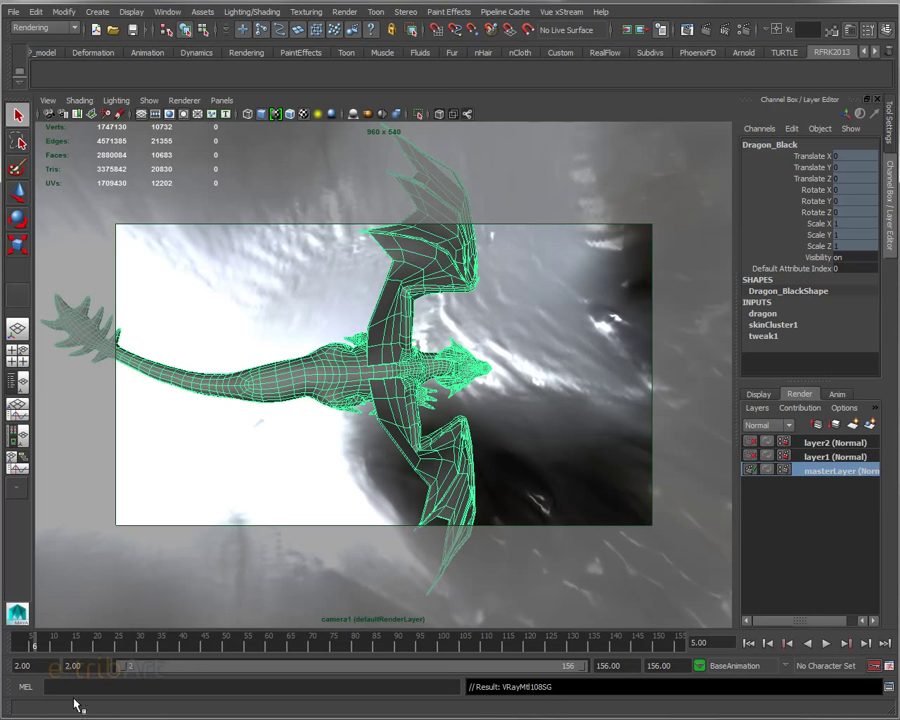
left_click(47, 645)
left_click_drag(47, 646, 107, 645)
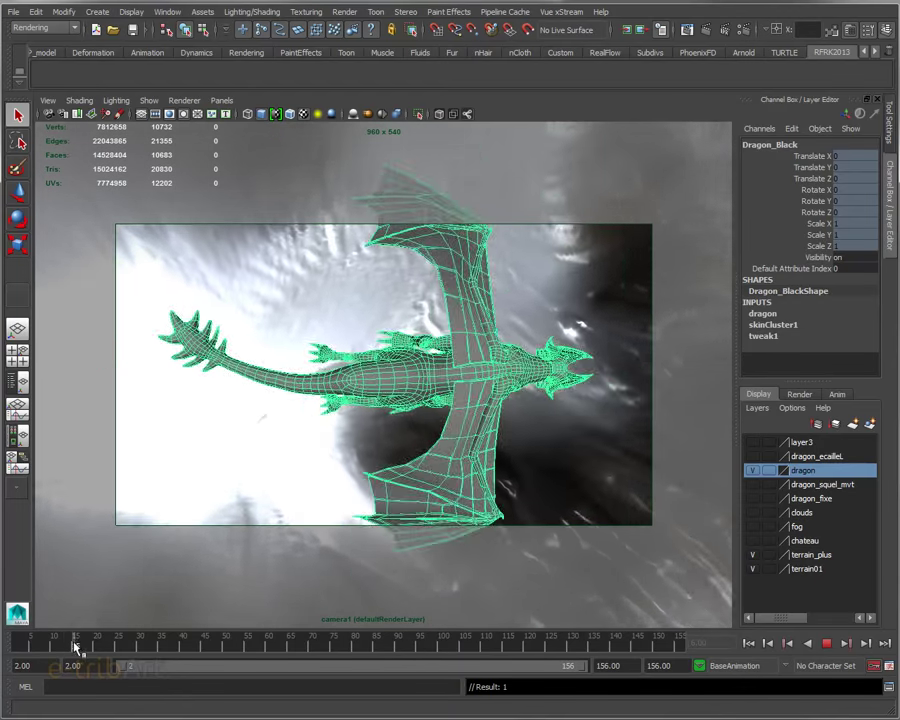
mouse_move(127, 647)
left_mouse_down()
mouse_move(555, 651)
mouse_move(342, 647)
mouse_move(141, 620)
mouse_move(18, 636)
left_mouse_up()
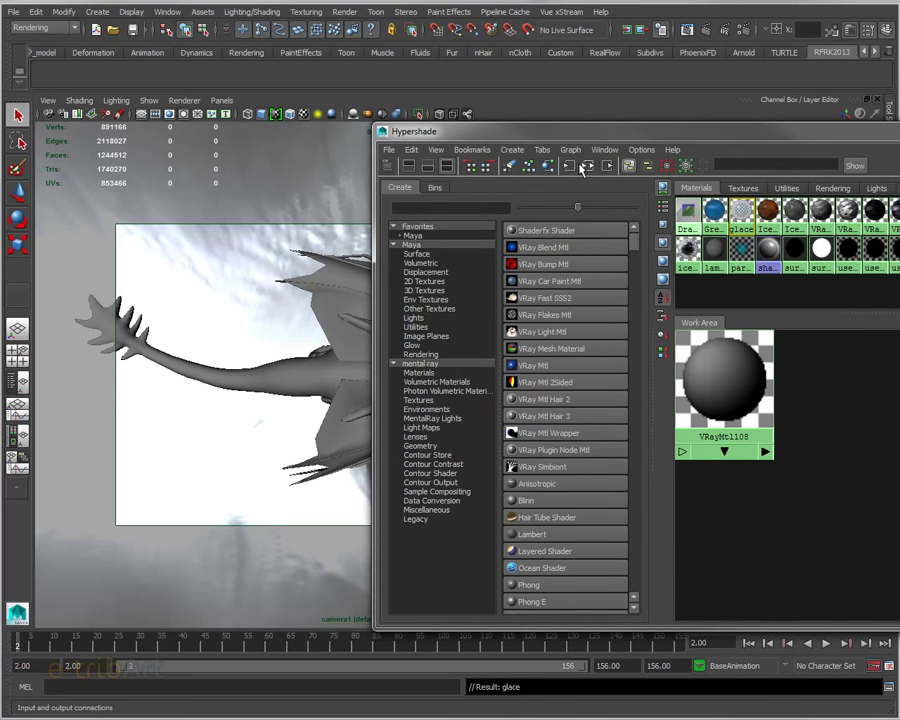
Graph the glace material's shading network and drag Hypershade off to the right.
left_click(587, 167)
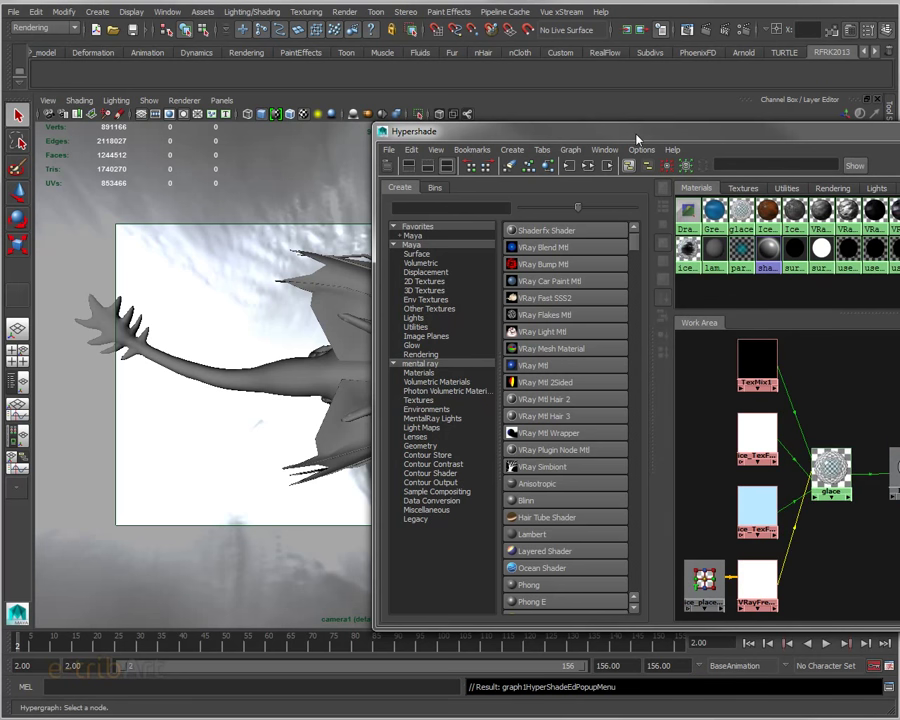
left_click_drag(636, 139, 899, 150)
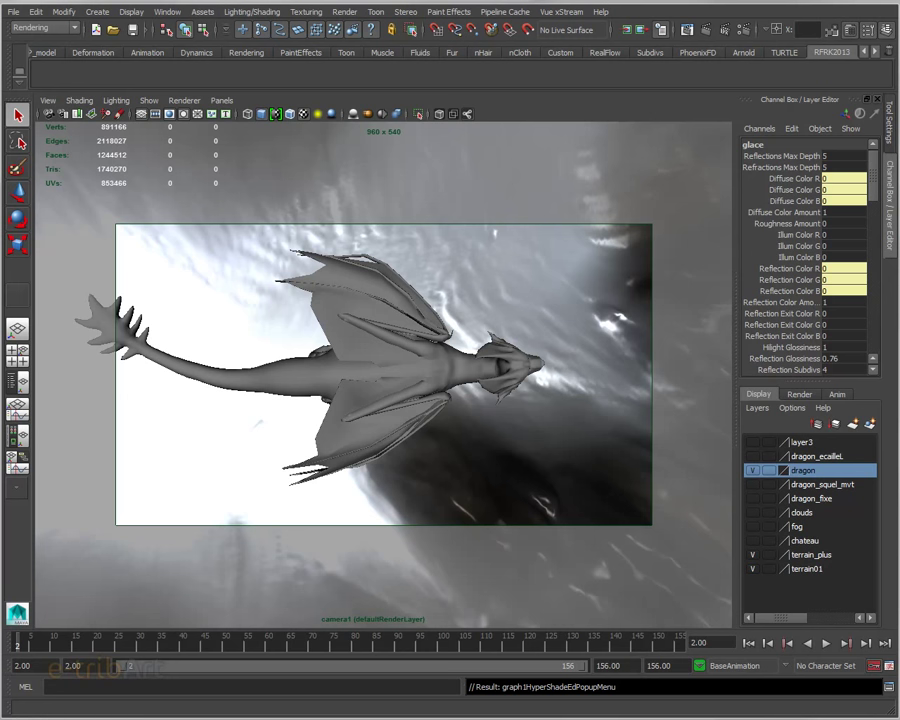
Open glace's Attribute Editor and inspect the ice_TexFalloff texture's plugin attributes.
key("ctrl+a")
left_click_drag(620, 25, 660, 35)
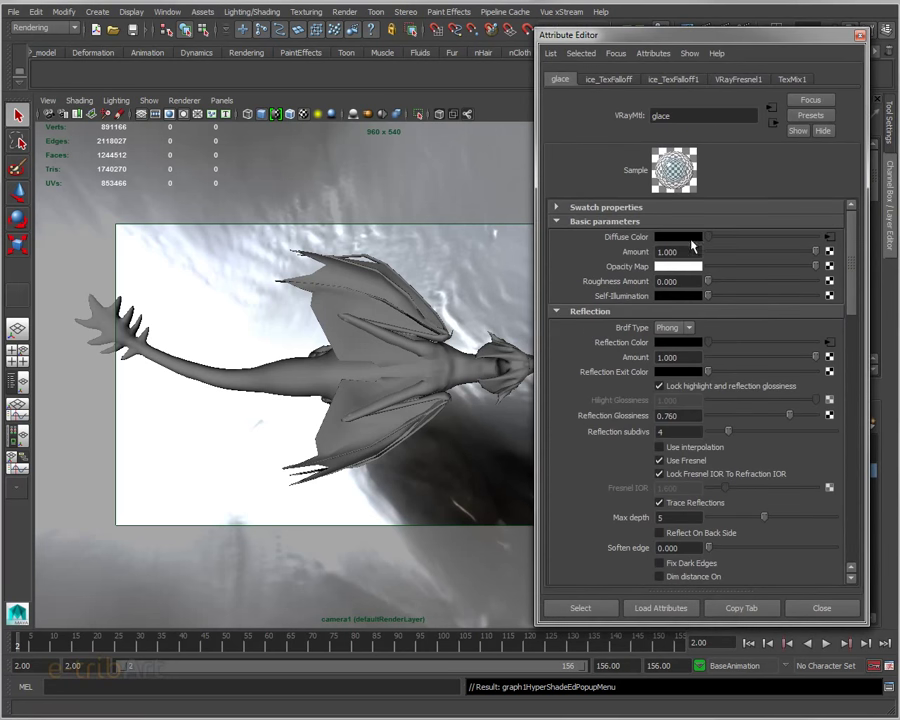
left_click(830, 238)
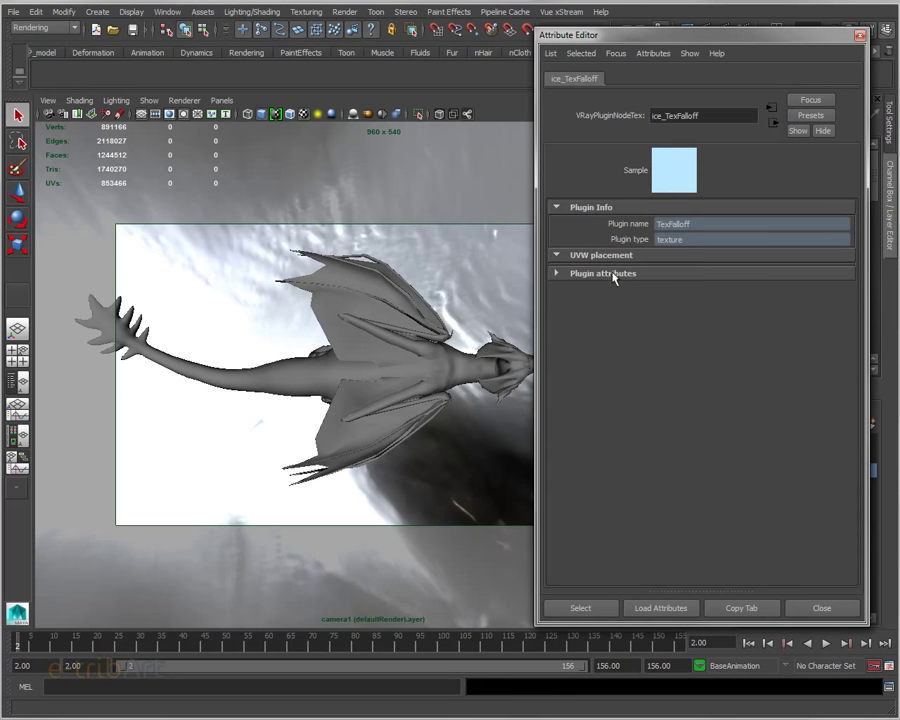
left_click(568, 274)
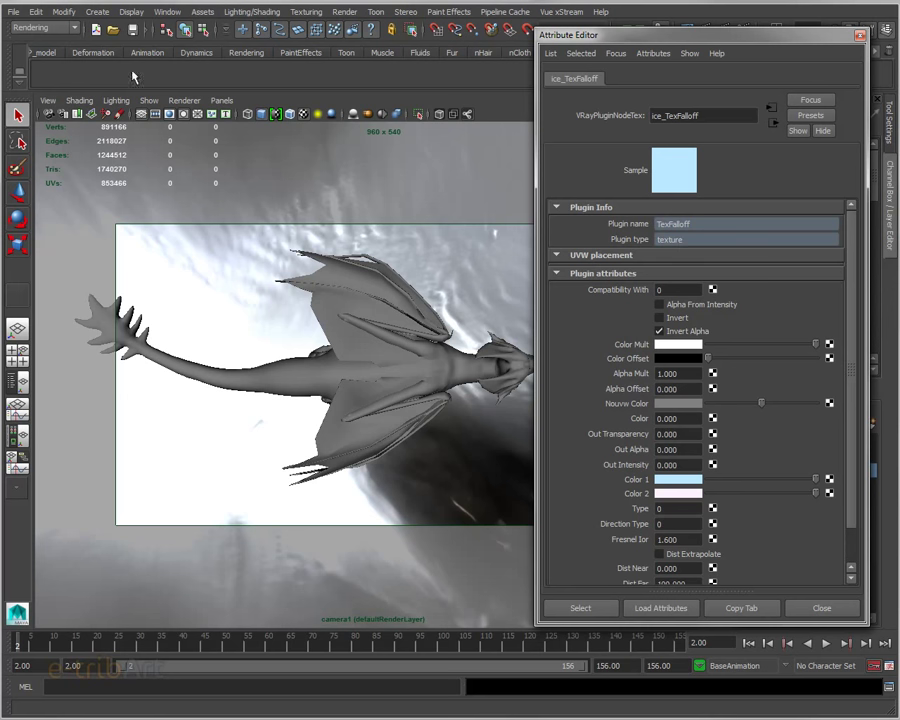
Browse the Window and Create > V-Ray menus, then return to the glace tab.
left_click(168, 12)
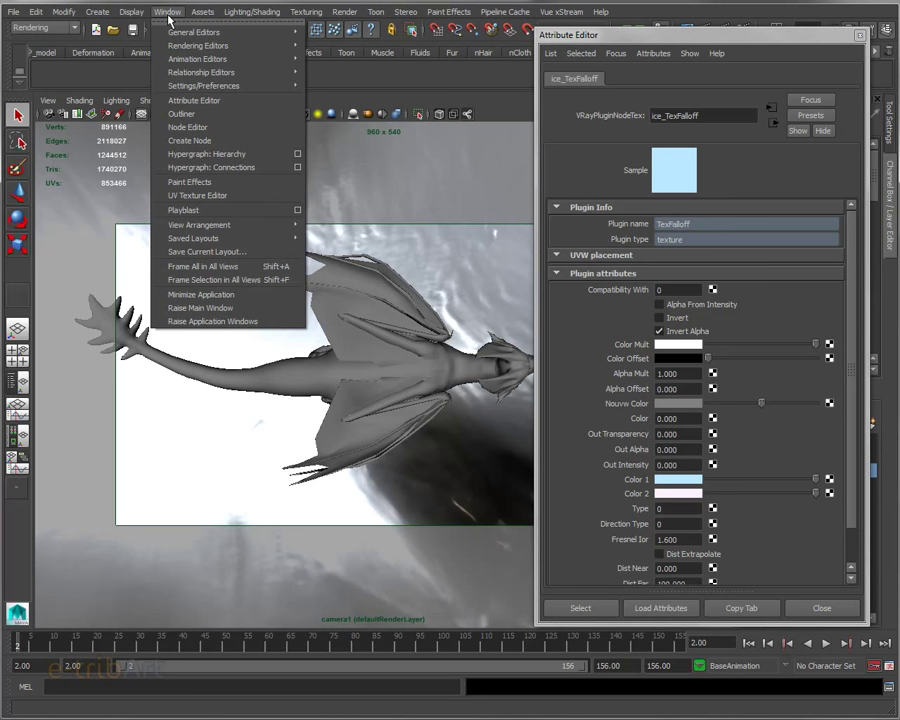
left_click(97, 12)
mouse_move(111, 309)
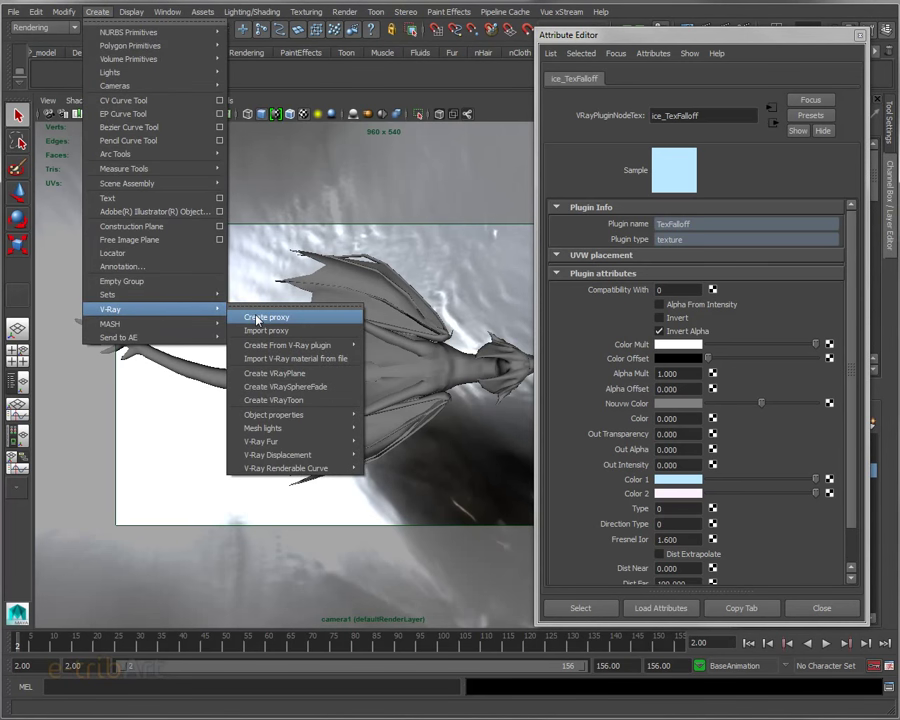
mouse_move(287, 345)
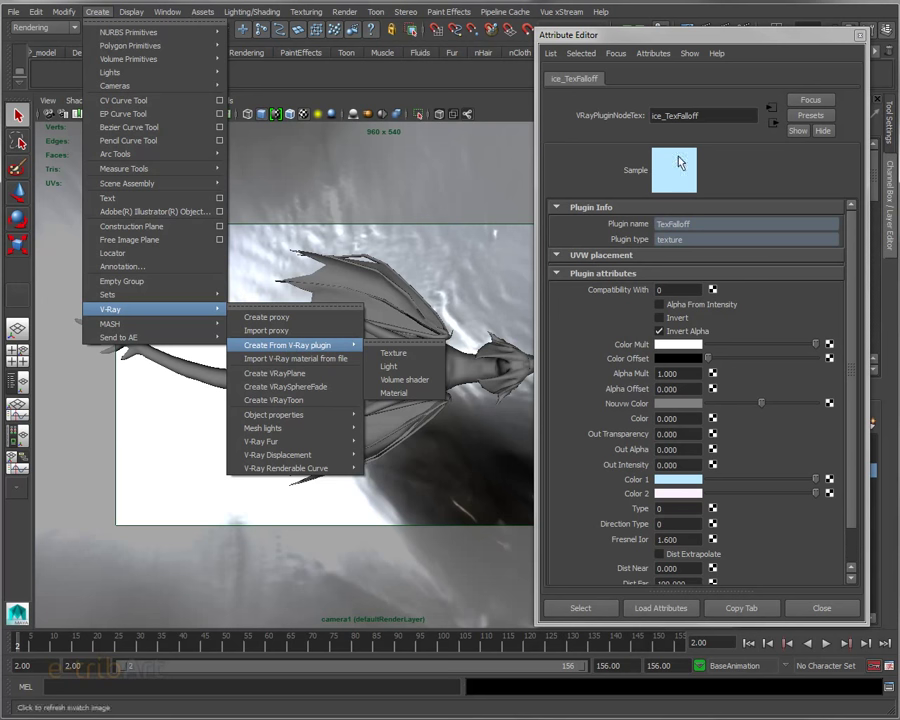
left_click(744, 130)
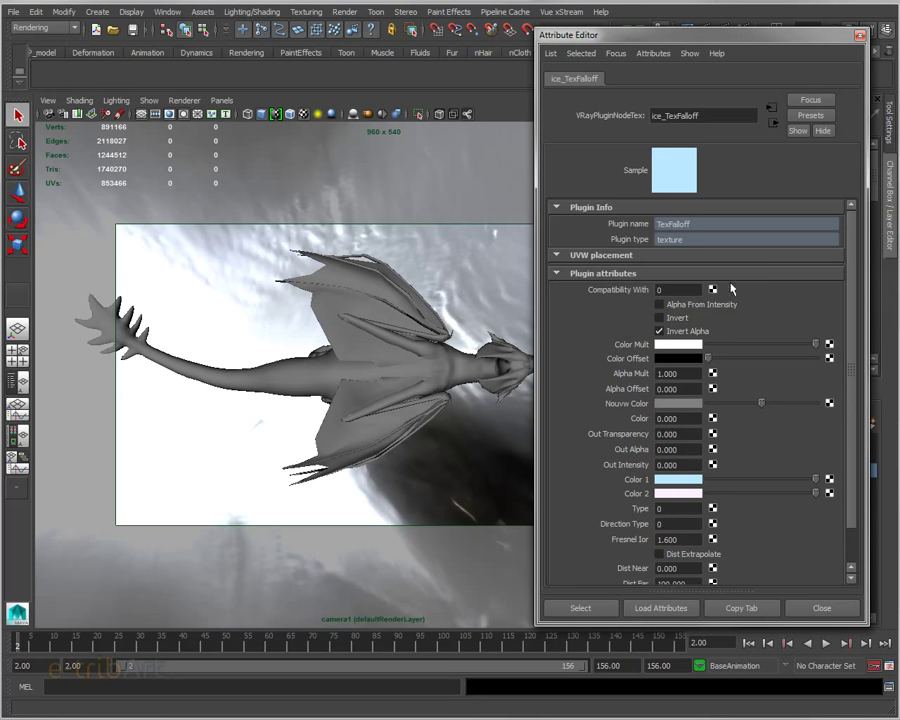
left_click(772, 122)
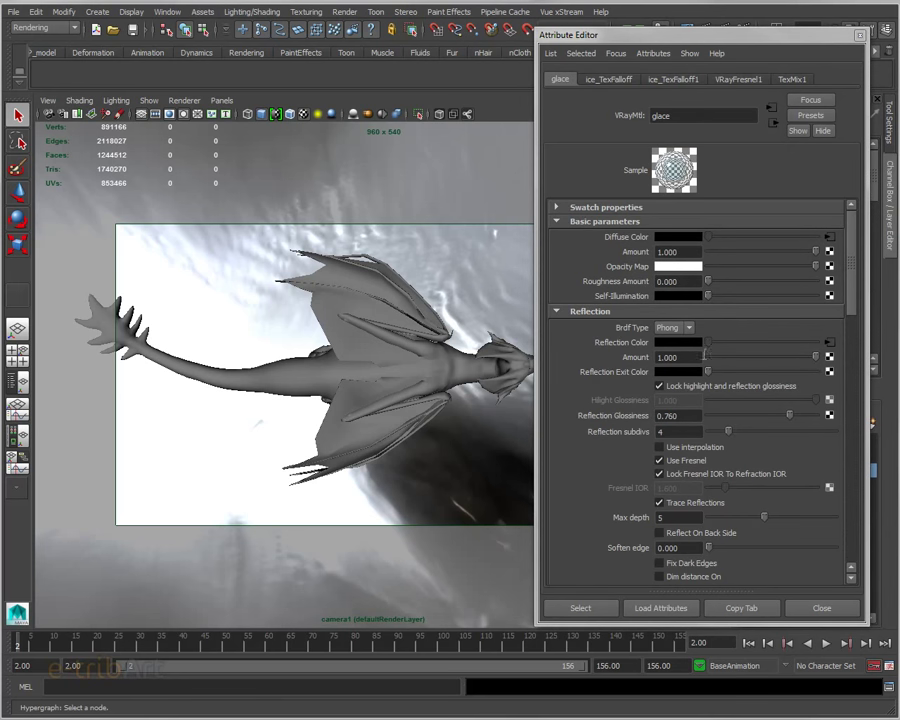
left_click(828, 343)
scroll(594, 511, "down", 3)
scroll(594, 511, "down", 3)
scroll(596, 513, "down", 1)
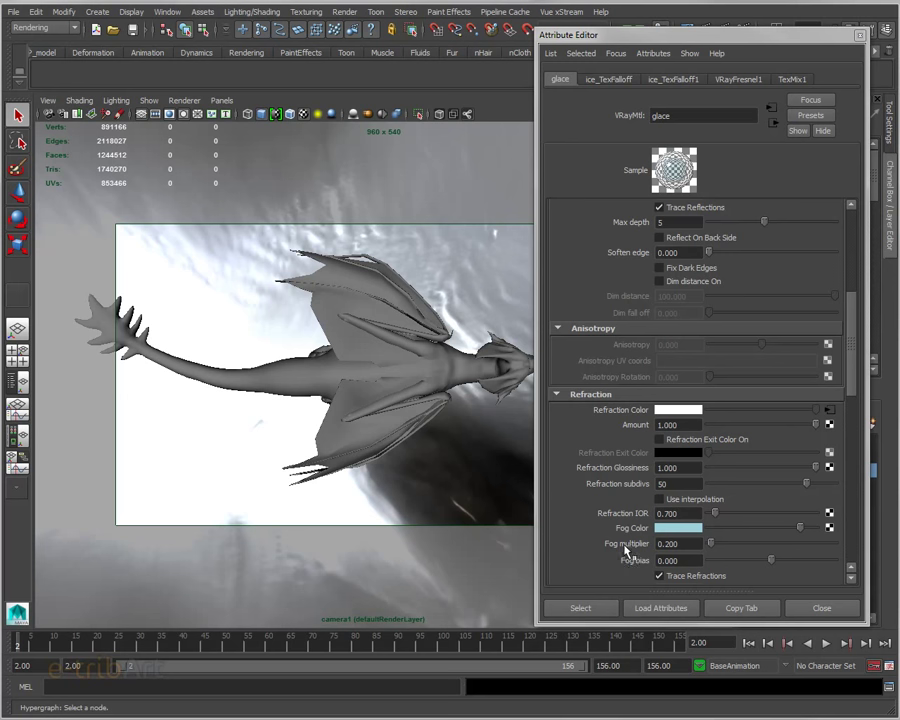
scroll(627, 560, "up", 5)
scroll(627, 552, "up", 4)
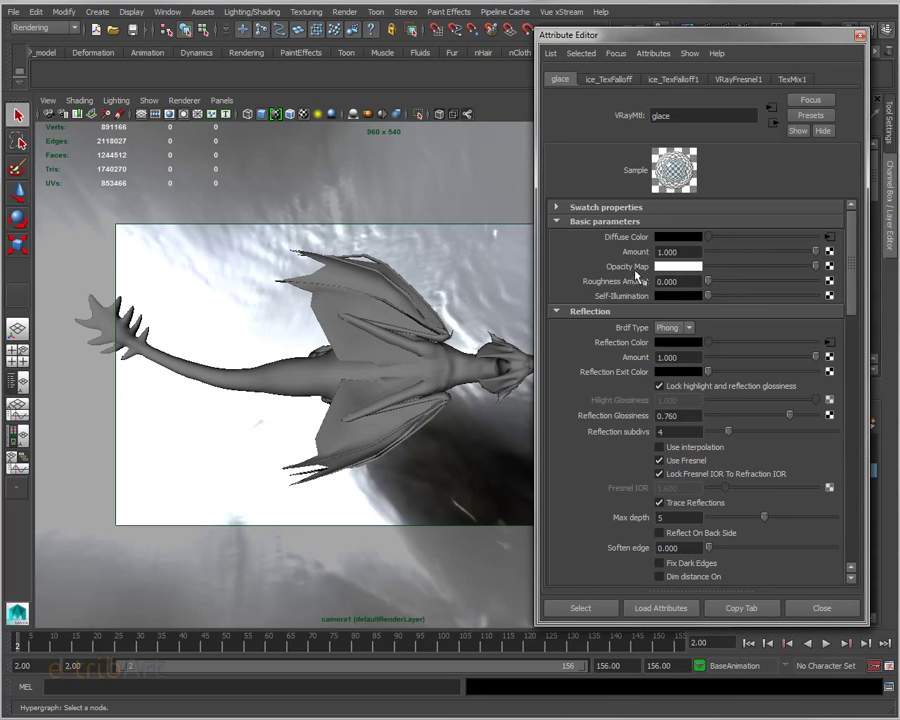
Break the texture connections on glace's Diffuse, Reflection and Refraction Color.
right_click(634, 238)
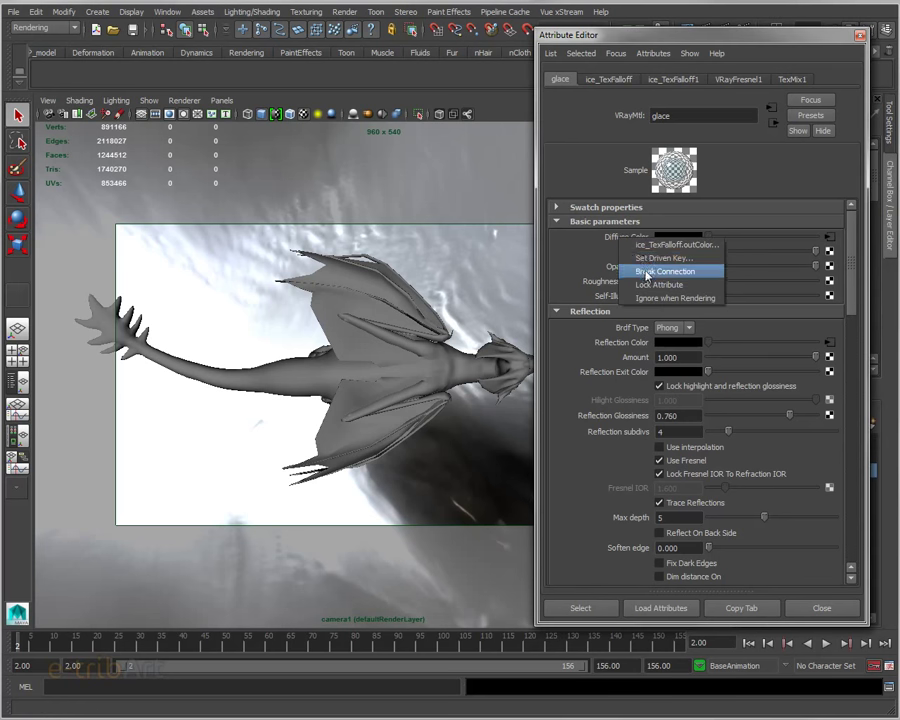
left_click(645, 273)
right_click(634, 345)
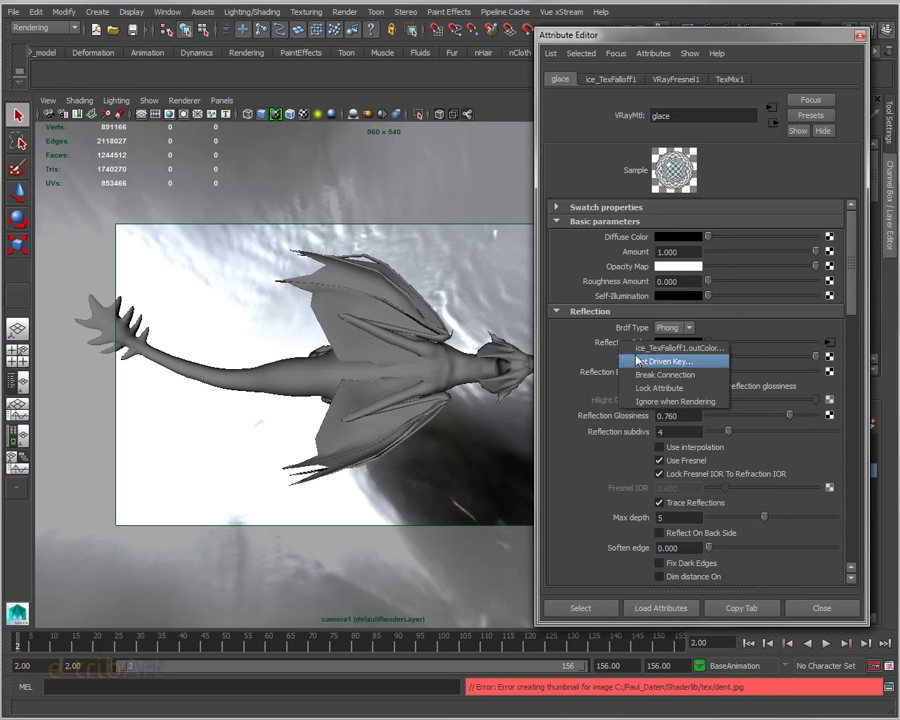
left_click(640, 374)
scroll(638, 418, "down", 3)
scroll(638, 418, "down", 3)
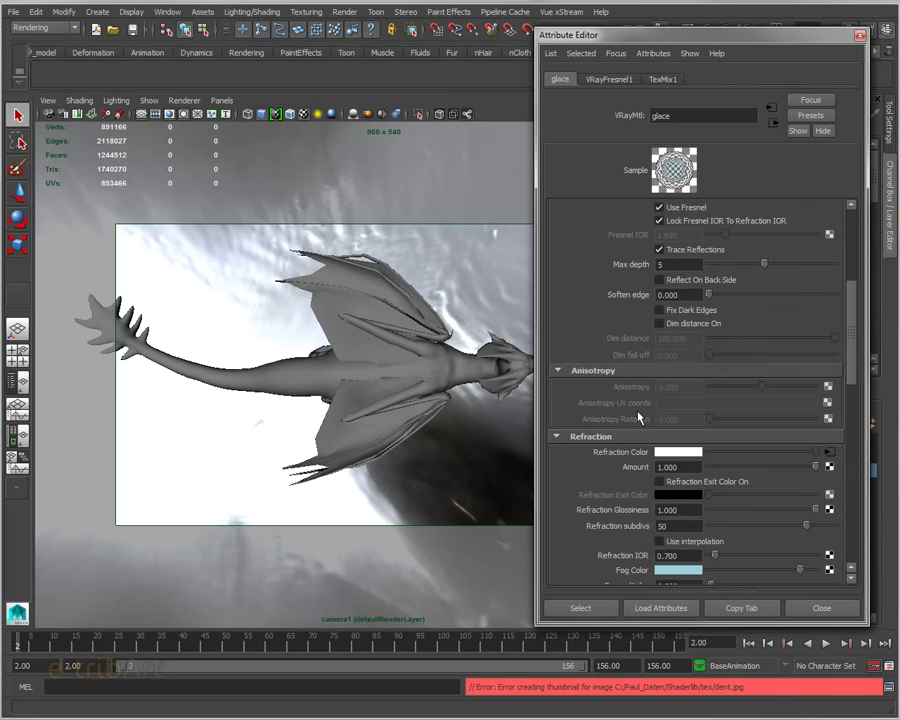
right_click(617, 461)
left_click(632, 483)
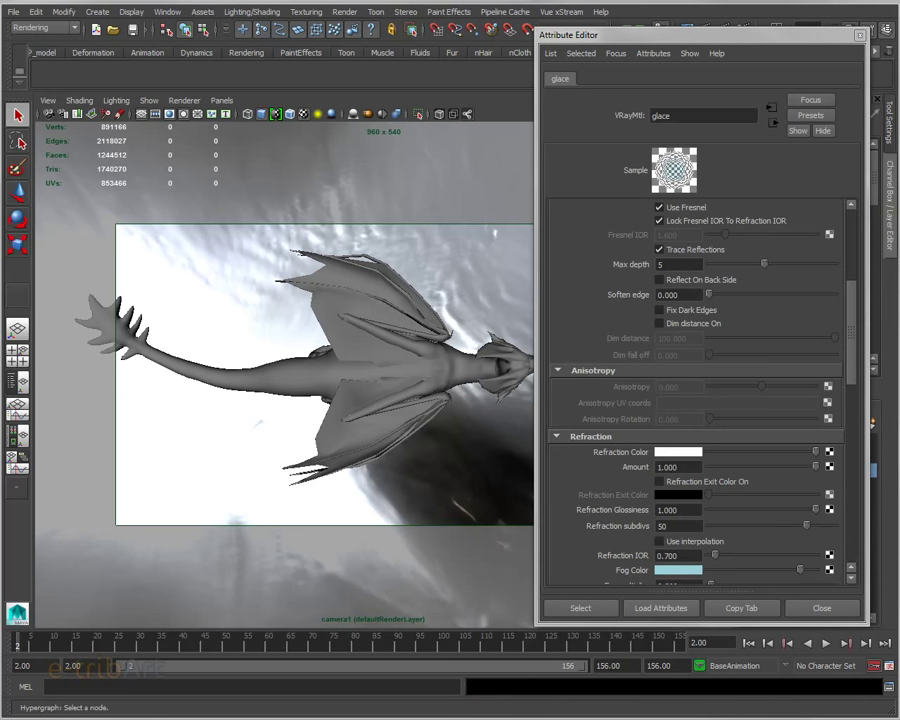
Refresh the sample, drop refraction amount to zero, and brighten Reflection Color to light grey.
mouse_move(851, 336)
left_mouse_down()
mouse_move(856, 396)
mouse_move(853, 265)
left_mouse_up()
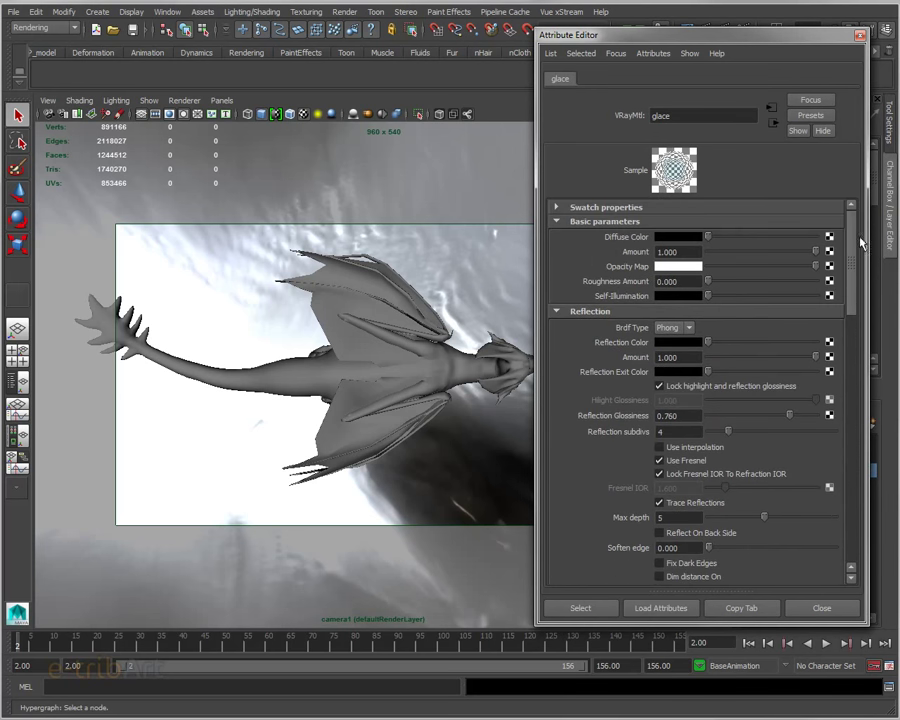
left_click(673, 186)
left_click_drag(853, 300, 834, 400)
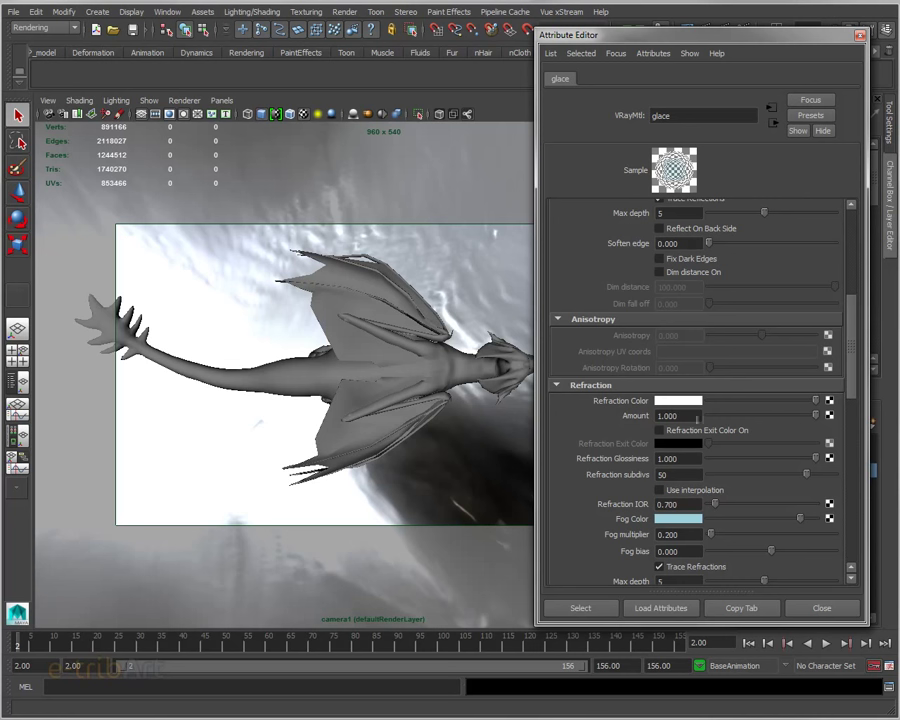
mouse_move(815, 414)
left_mouse_down()
mouse_move(708, 416)
mouse_move(847, 416)
left_mouse_up()
left_click_drag(848, 404, 854, 325)
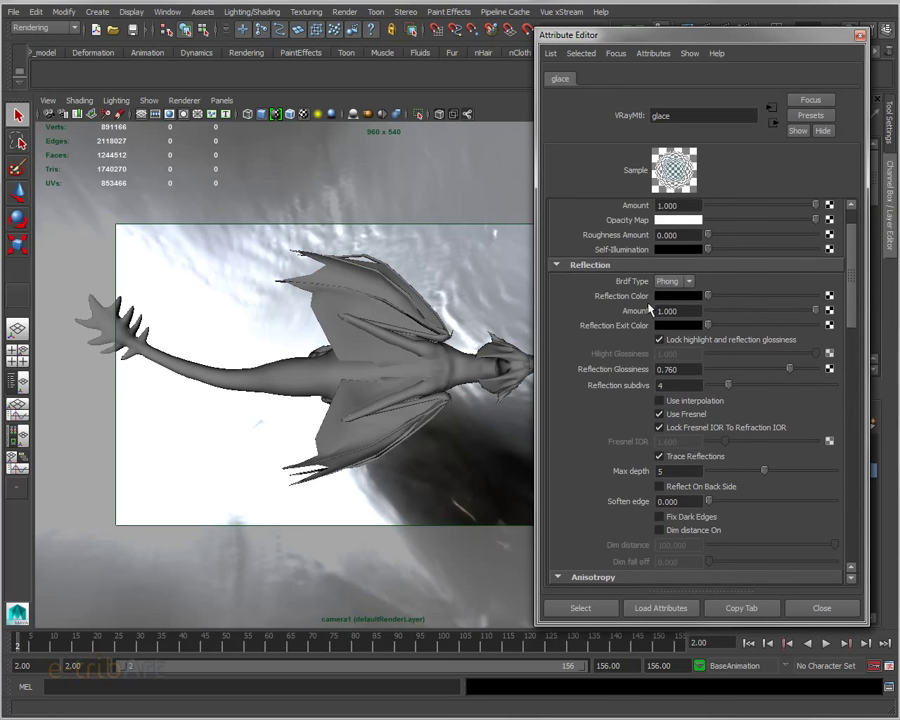
left_click_drag(708, 296, 797, 297)
Keep the Phong BRDF and set Reflection Glossiness to about 0.719.
left_click(673, 283)
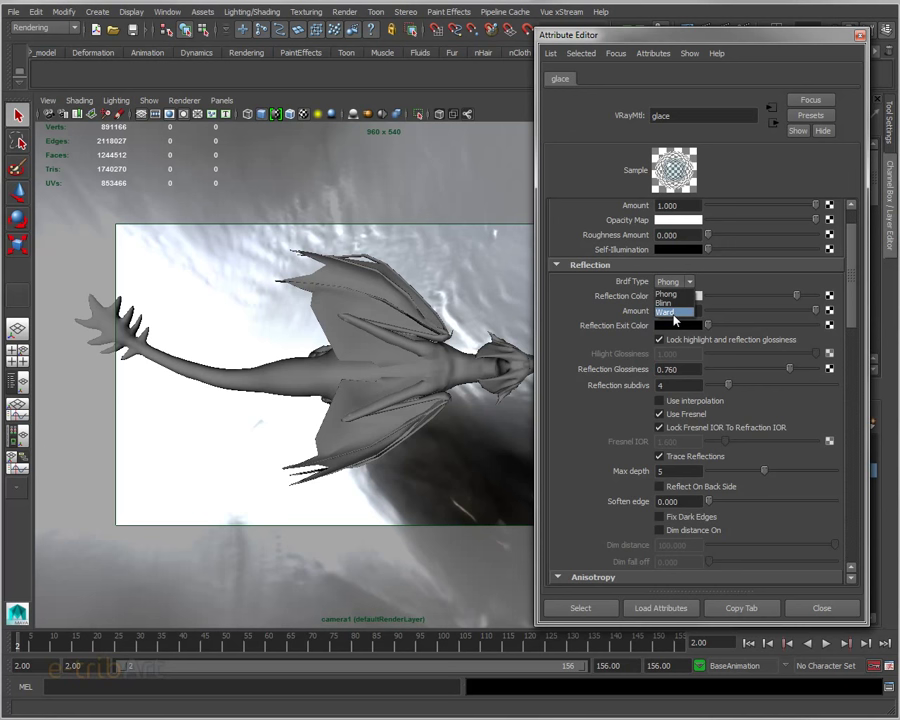
left_click(670, 294)
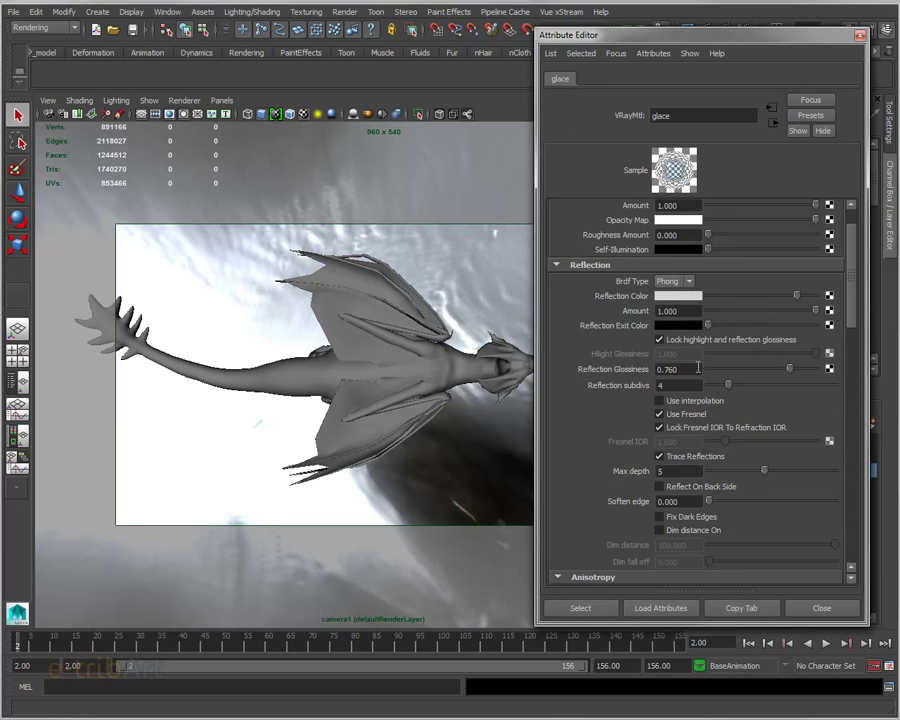
left_click_drag(790, 369, 832, 372)
mouse_move(819, 372)
left_mouse_down()
mouse_move(775, 374)
mouse_move(787, 375)
left_mouse_up()
Try a lower Refraction Glossiness, then return it to 1.000.
left_click_drag(850, 314, 836, 416)
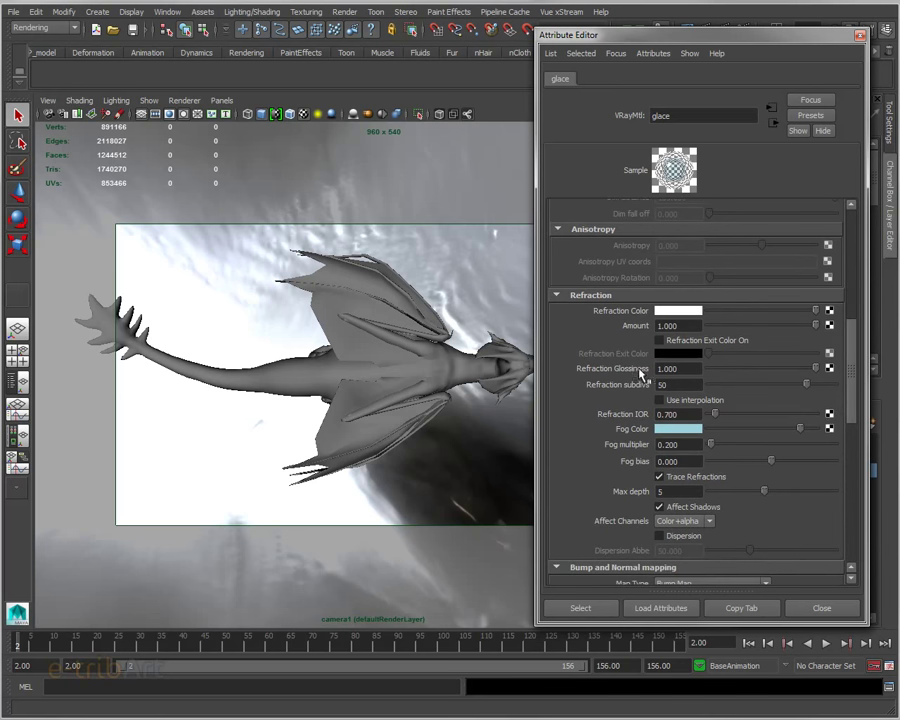
mouse_move(815, 368)
left_mouse_down()
mouse_move(774, 367)
mouse_move(791, 374)
left_mouse_up()
left_click_drag(791, 374, 820, 368)
left_click_drag(852, 396, 852, 292)
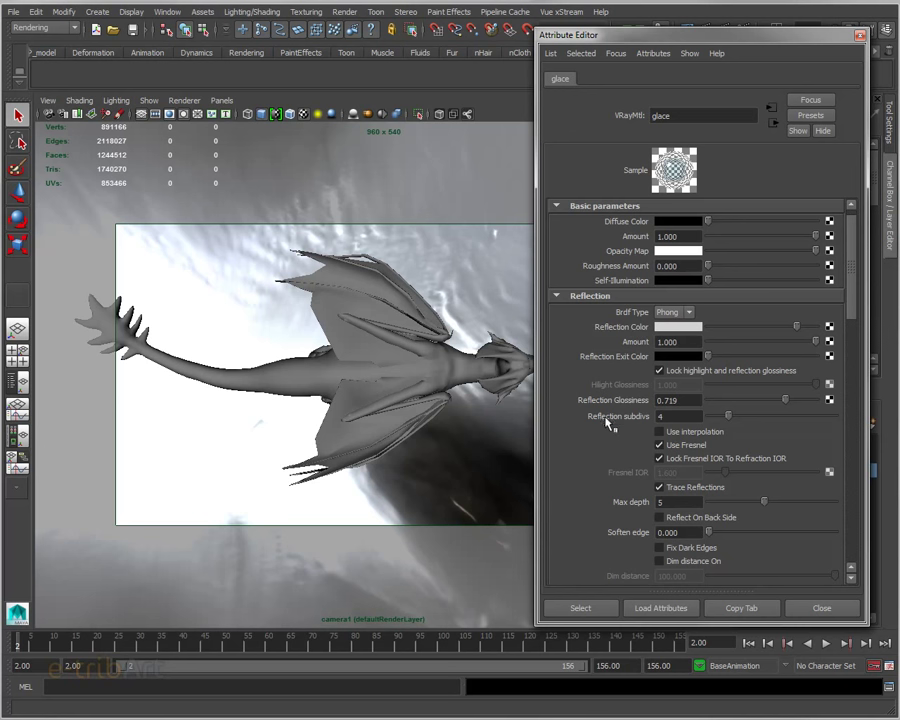
Change glace's Reflection subdivs from 4 to 12 and verify the value.
double_click(658, 416)
type("8")
type("12")
key("Return")
left_click(681, 418)
left_click_drag(681, 418, 643, 428)
scroll(855, 318, "down", 1)
left_click_drag(855, 318, 855, 358)
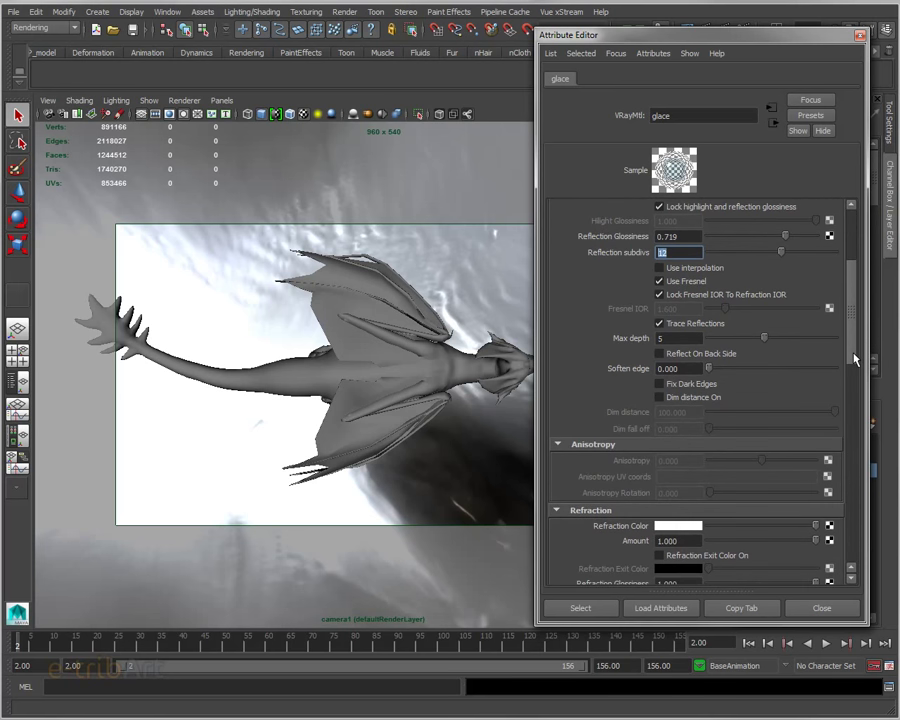
scroll(753, 400, "up", 3)
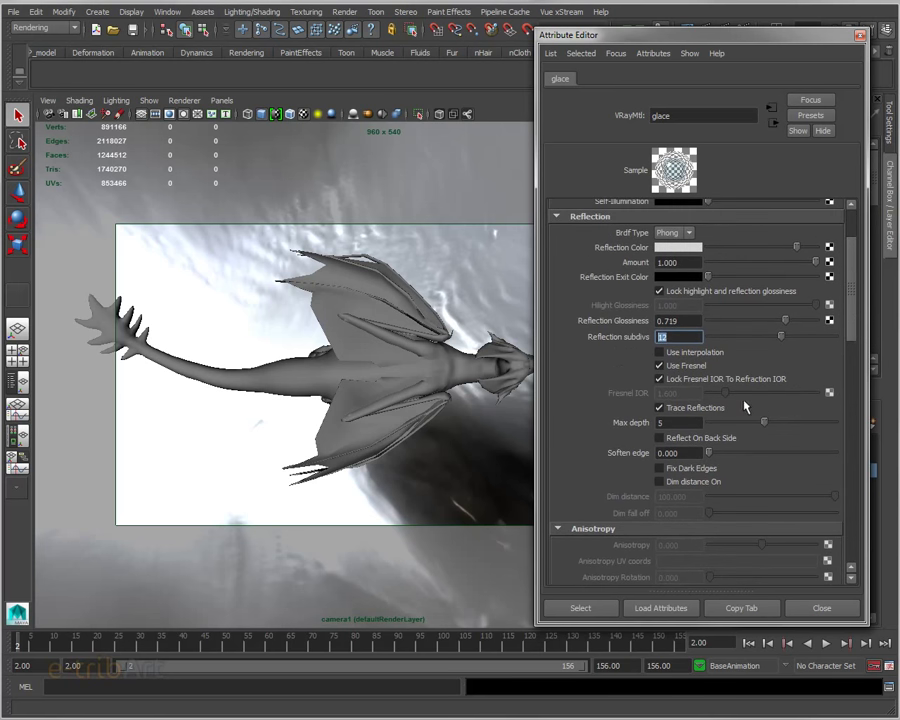
left_click(676, 423)
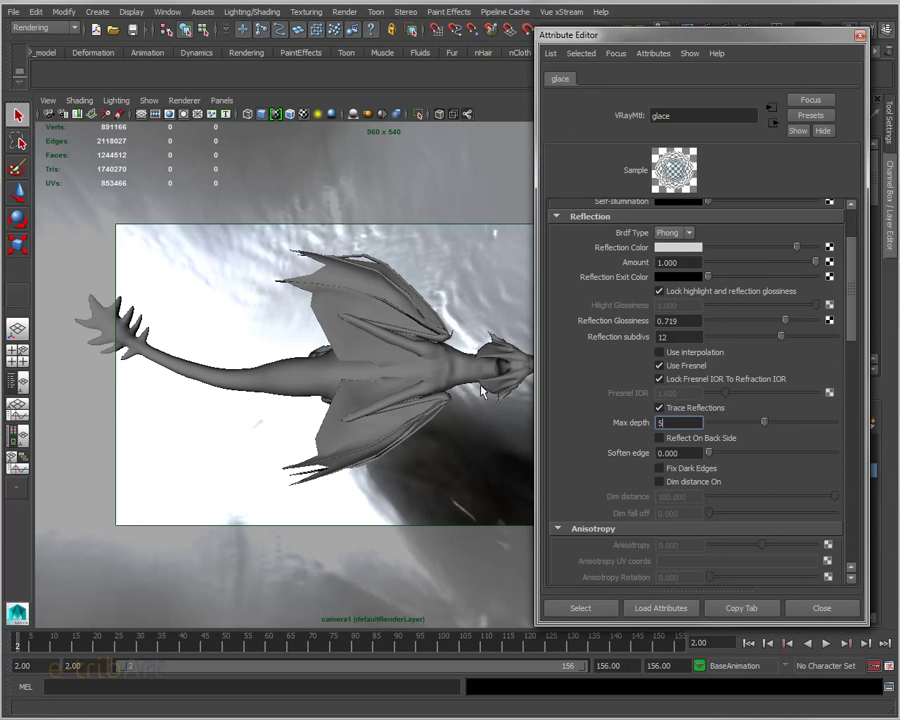
Set both Reflection Max depth and Refraction Max depth to 10.
double_click(660, 422)
key("Return")
left_click_drag(858, 332, 852, 438)
left_click(675, 412)
left_click_drag(675, 412, 652, 418)
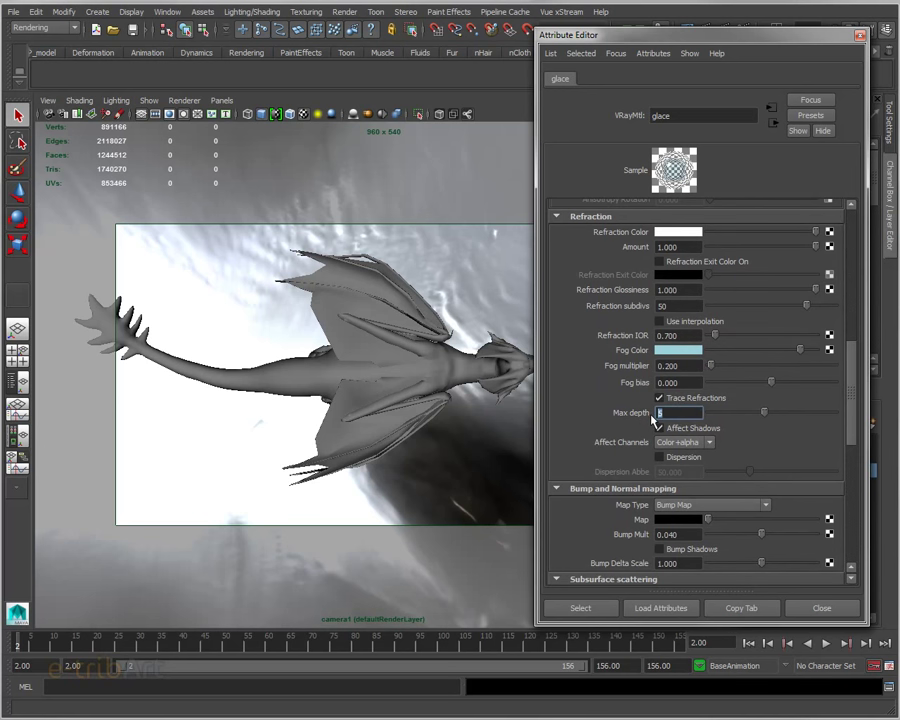
type("10")
key("Return")
scroll(719, 448, "up", 5)
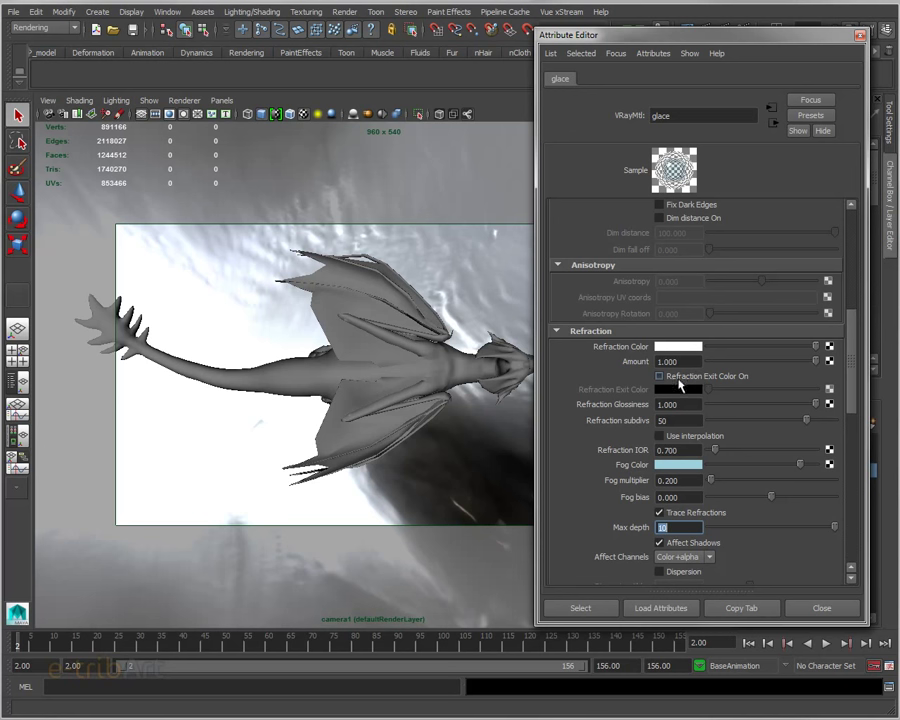
Enable Refraction Exit Color and set it to cyan, lowering saturation to 0.264.
left_click(716, 380)
left_click(684, 391)
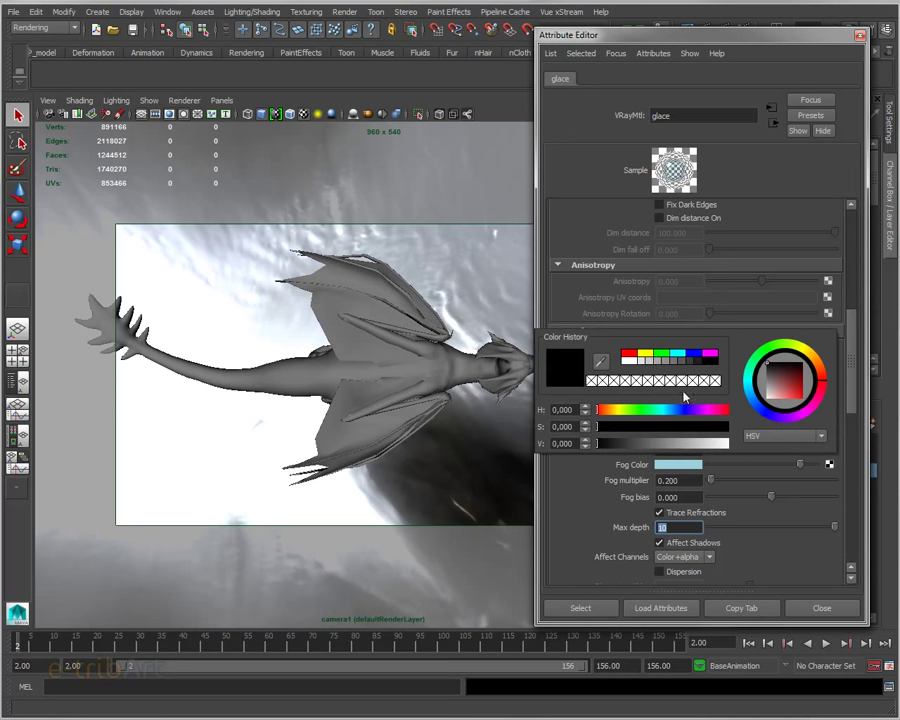
left_click(752, 381)
left_click_drag(752, 380, 753, 392)
left_click(756, 385)
left_click_drag(780, 385, 786, 395)
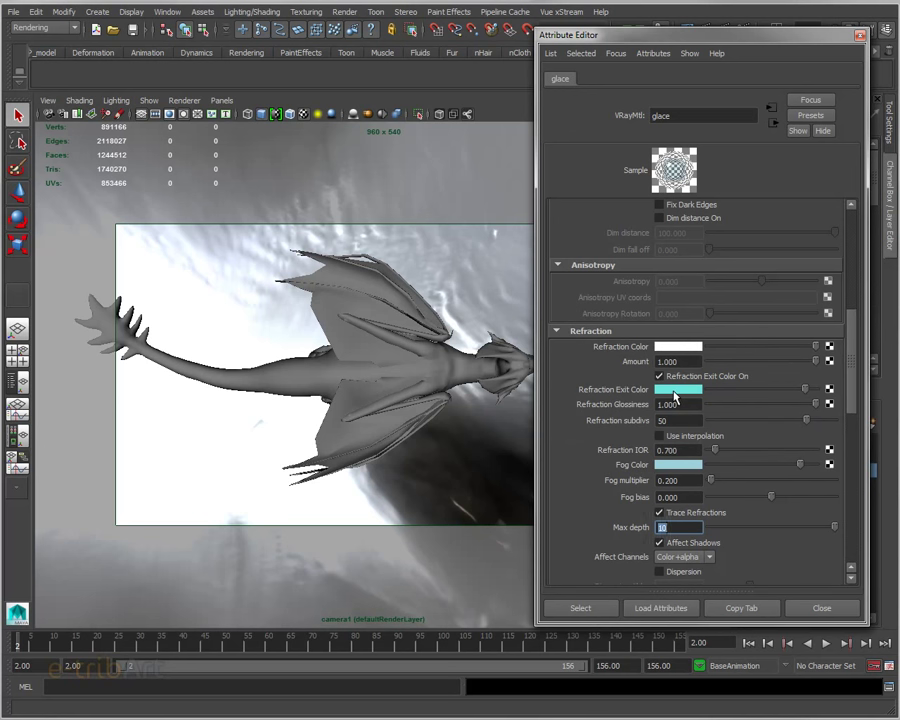
left_click(676, 394)
left_click_drag(660, 426, 626, 428)
left_click_drag(851, 398, 851, 325)
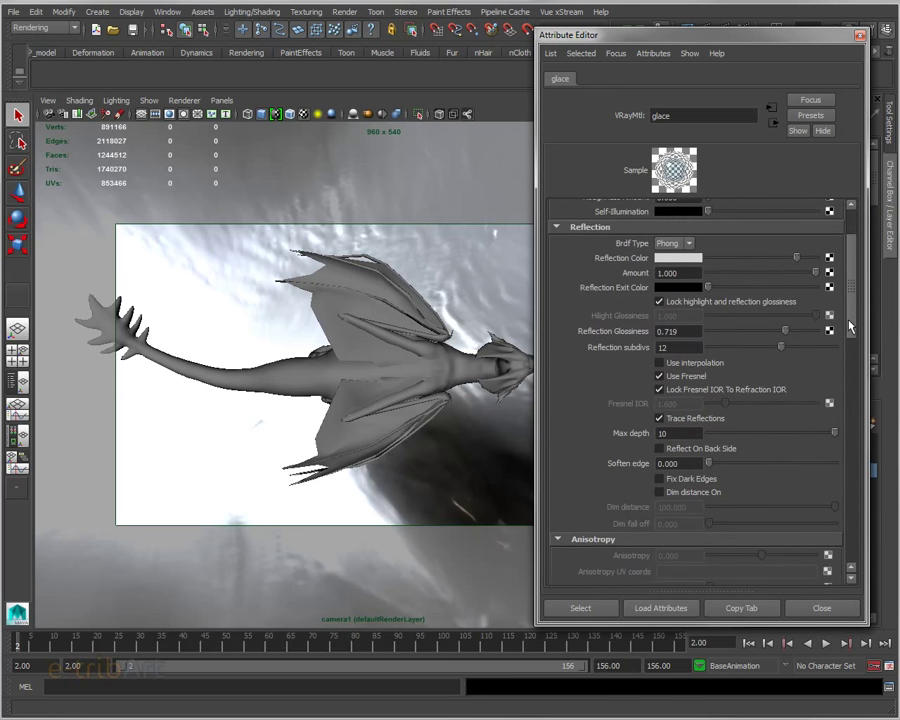
Turn Refraction Exit Color off again on the glace material.
left_click_drag(851, 325, 851, 320)
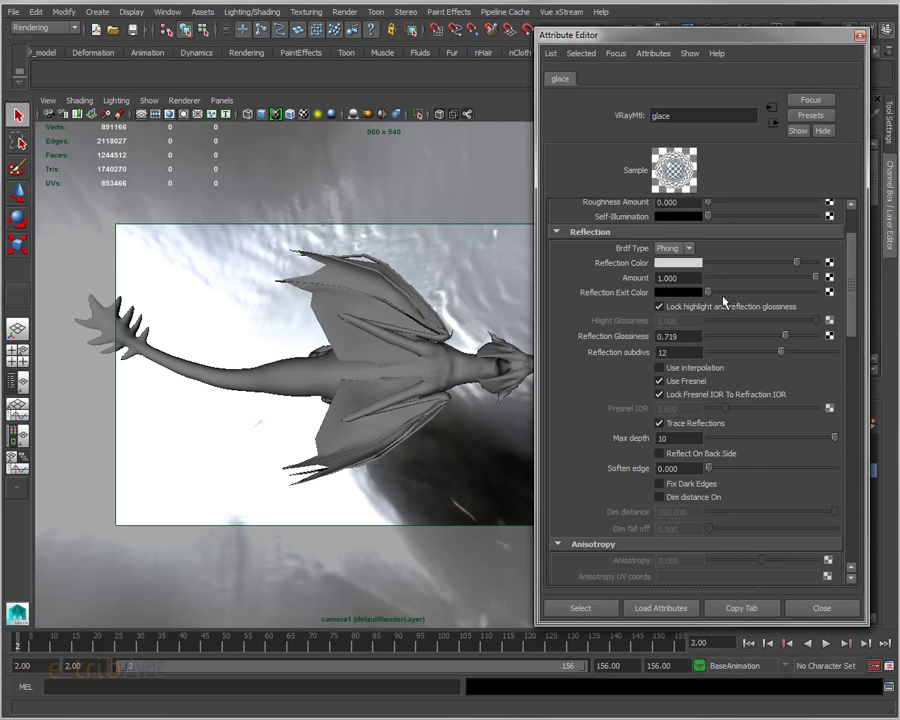
scroll(852, 327, "down", 1)
left_click_drag(852, 327, 855, 395)
left_click(694, 313)
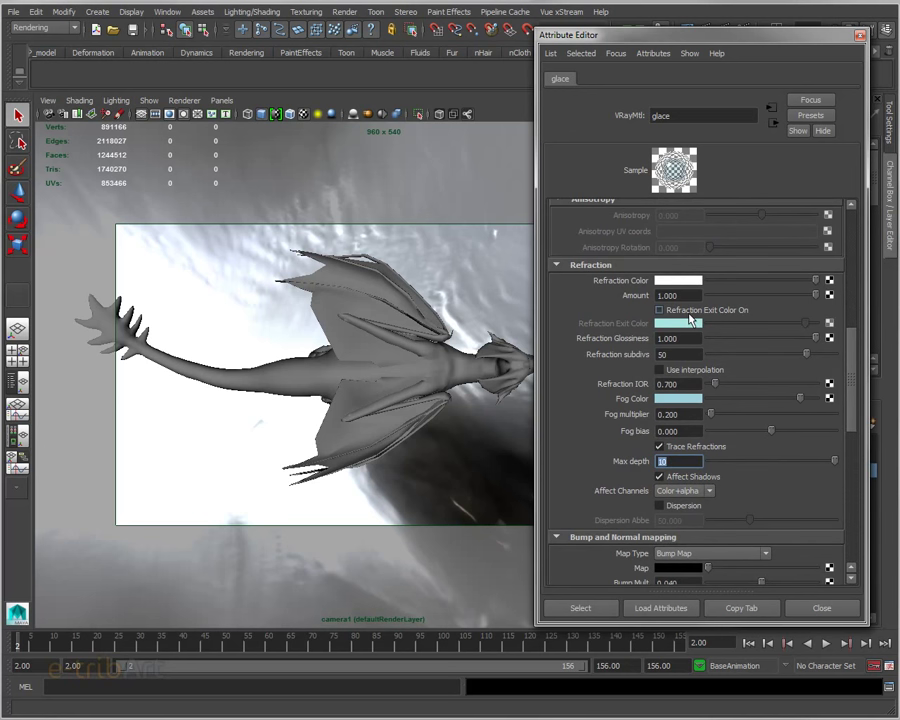
Raise the glace material's reflection subdivs to 24.
left_click(671, 354)
double_click(671, 354)
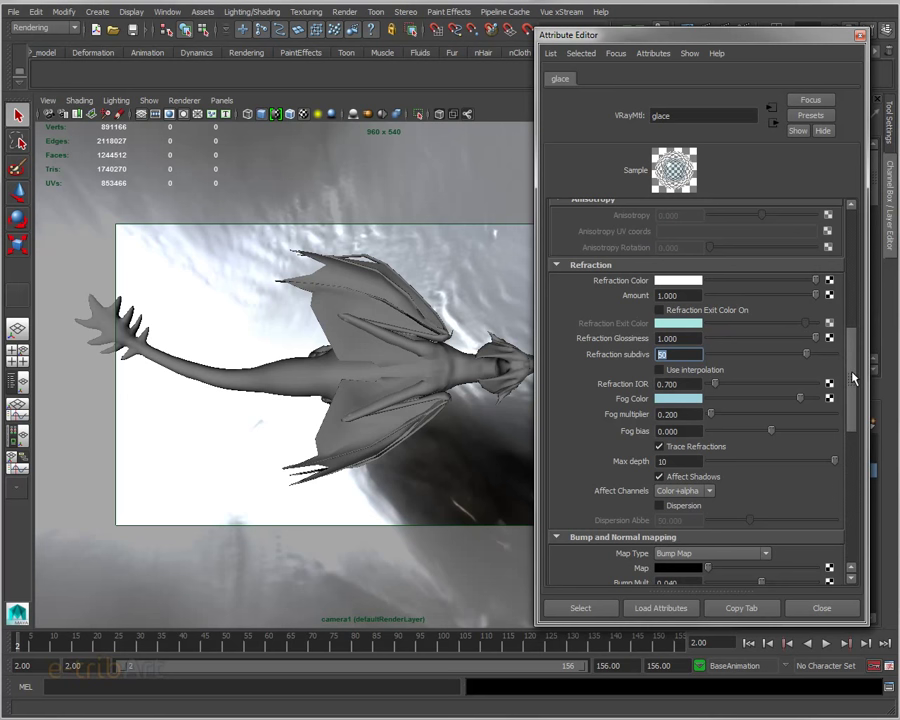
left_click_drag(853, 378, 851, 292)
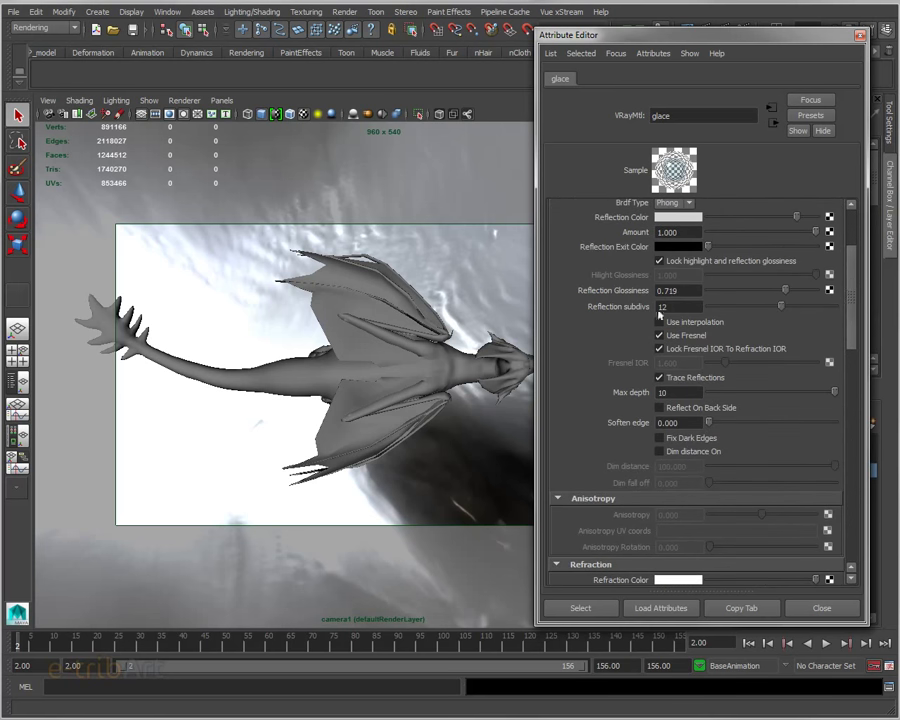
left_click_drag(675, 307, 648, 308)
type("24")
key("Return")
Scroll down the glace settings and check the 0.040 bump multiplier value.
left_click_drag(850, 330, 843, 416)
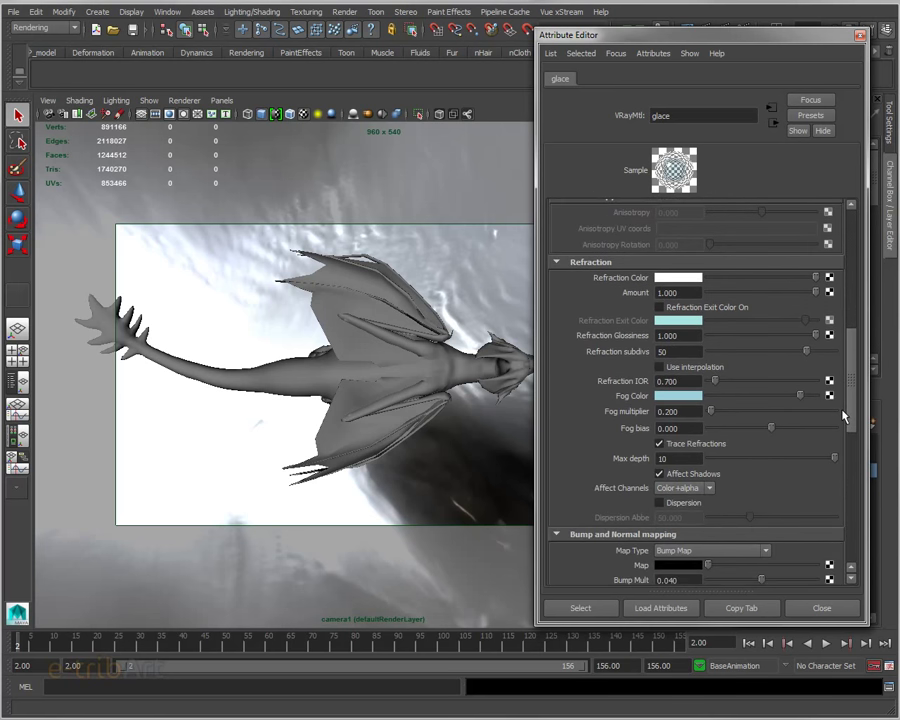
scroll(843, 416, "down", 1)
scroll(843, 416, "down", 1)
scroll(840, 420, "down", 3)
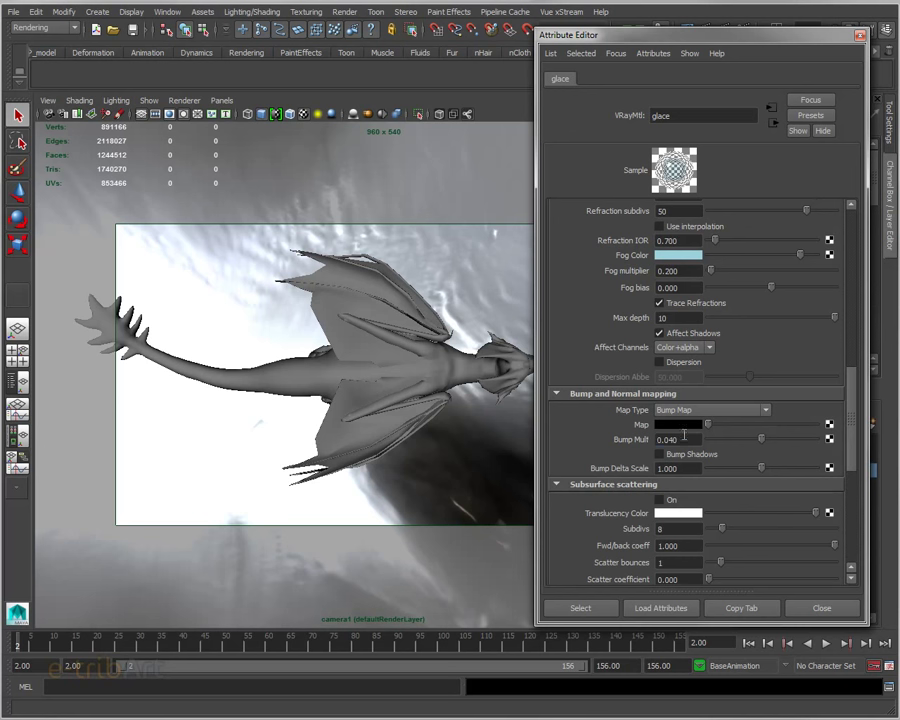
left_click(684, 439)
Scroll the glace Attribute Editor back up toward the sample swatch.
scroll(848, 455, "down", 3)
left_click_drag(848, 455, 845, 256)
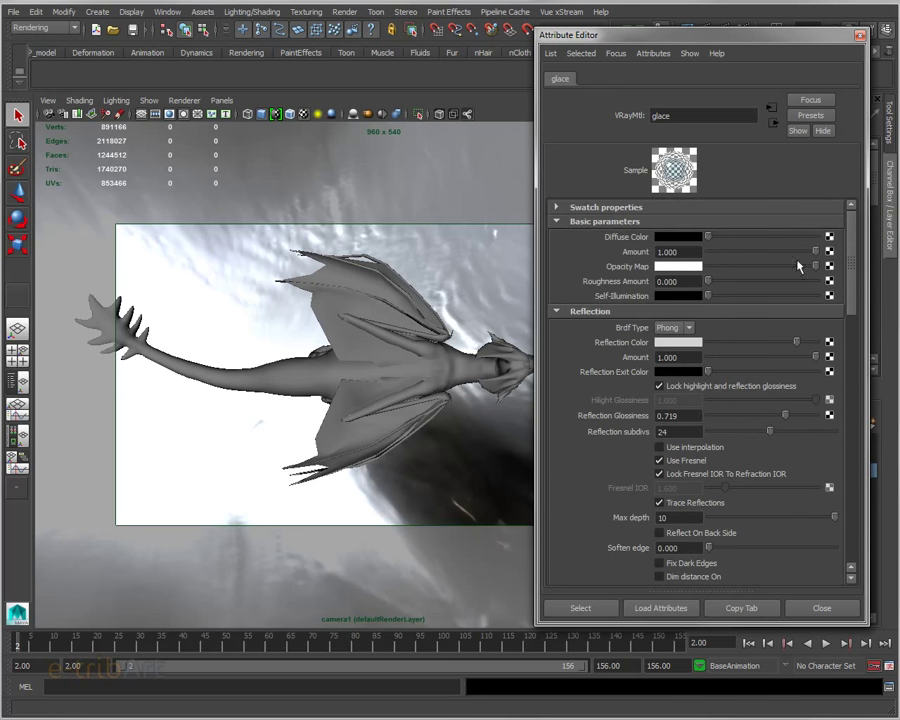
Refresh the glace swatch and rearrange the Hypershade, placing glace beside the texture nodes.
left_click(674, 172)
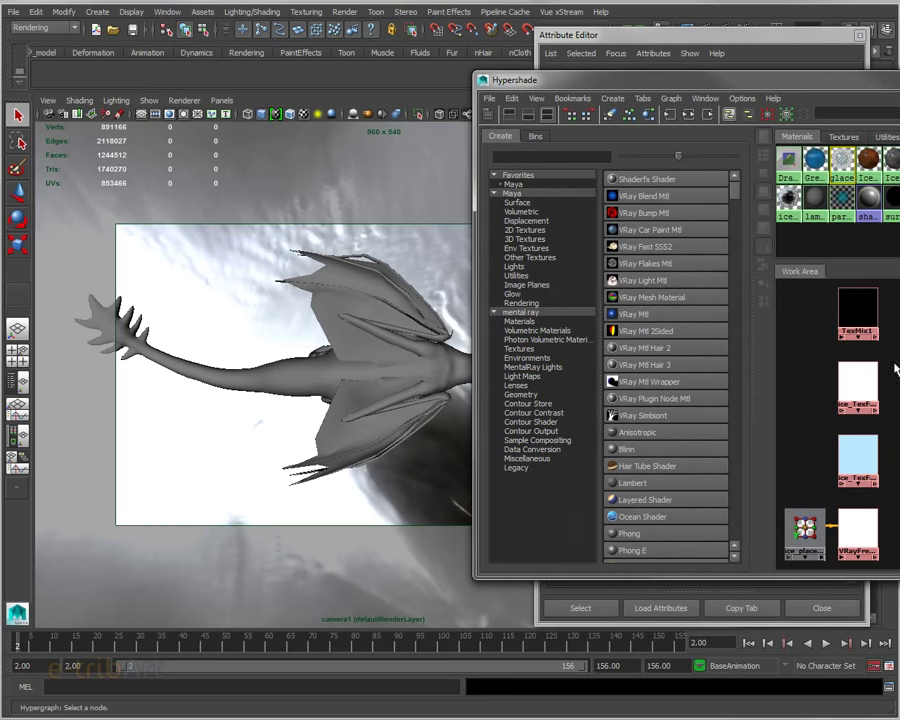
left_click_drag(750, 284, 692, 284)
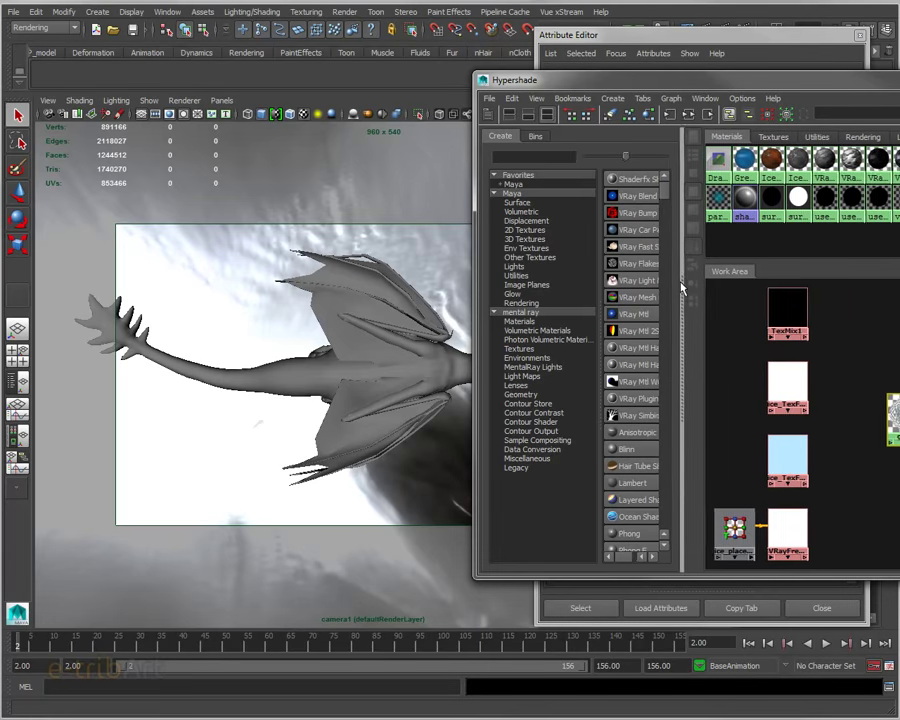
left_click_drag(857, 92, 367, 0)
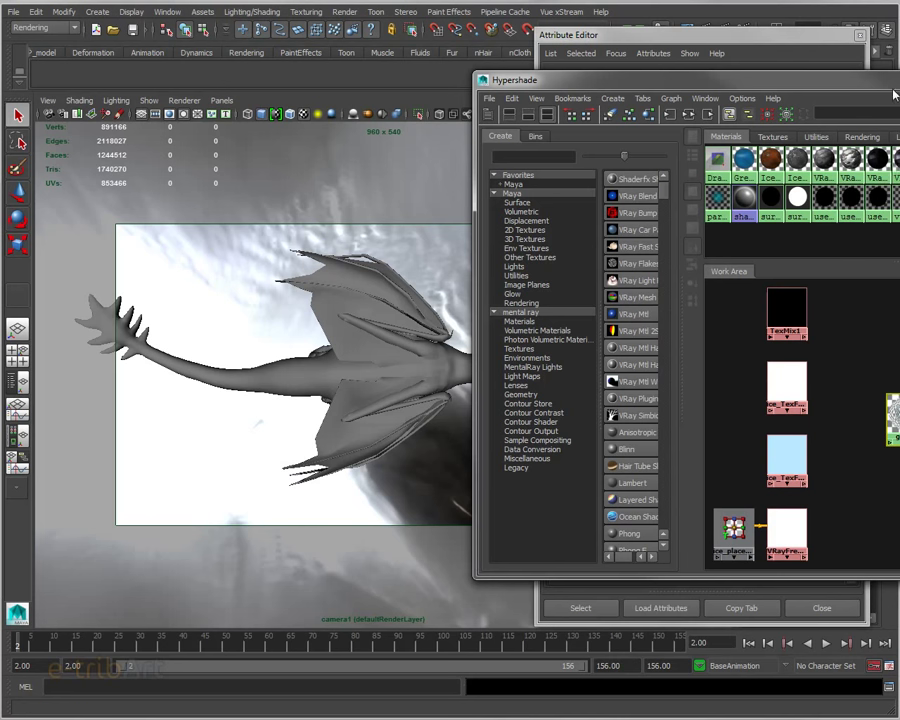
left_click_drag(560, 79, 515, 79)
left_click_drag(858, 425, 700, 397)
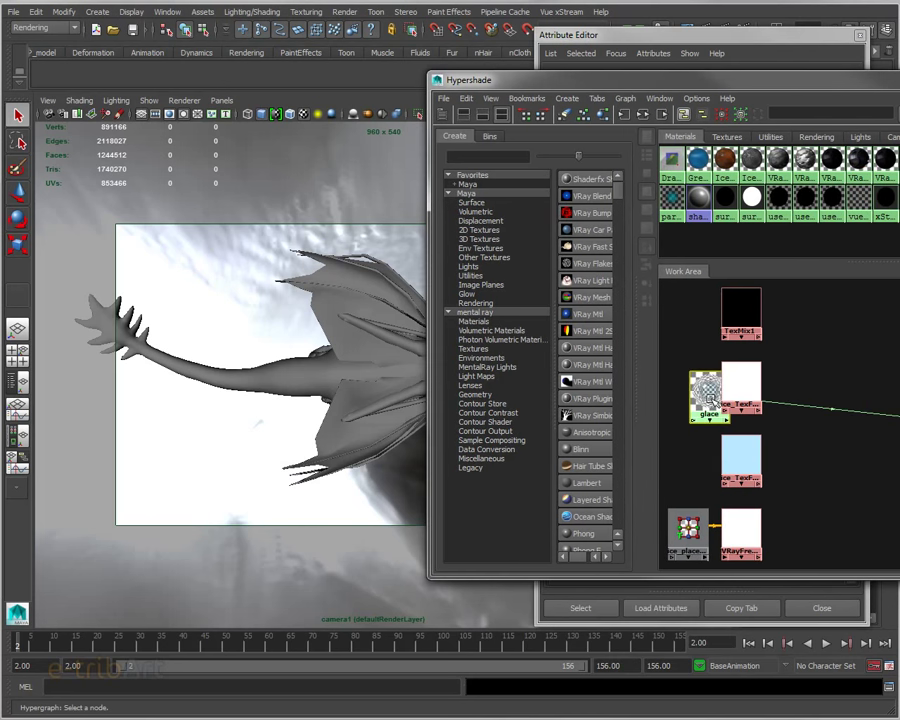
Drop glace onto the Dragon_Black object and move the Hypershade and settings out of view.
middle_click_drag(699, 396, 352, 343)
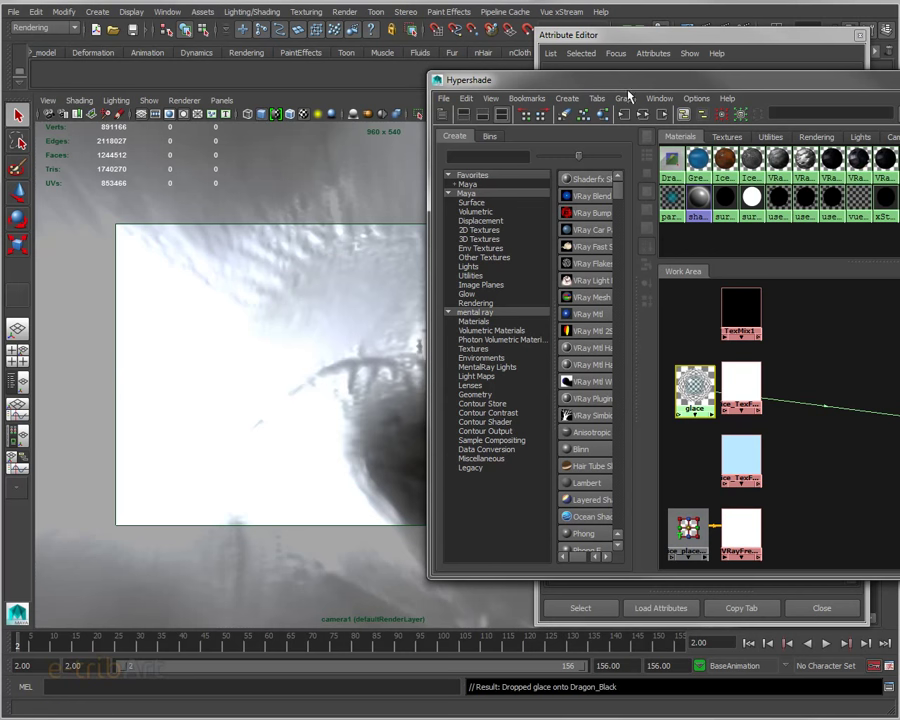
left_click_drag(445, 80, 469, 89)
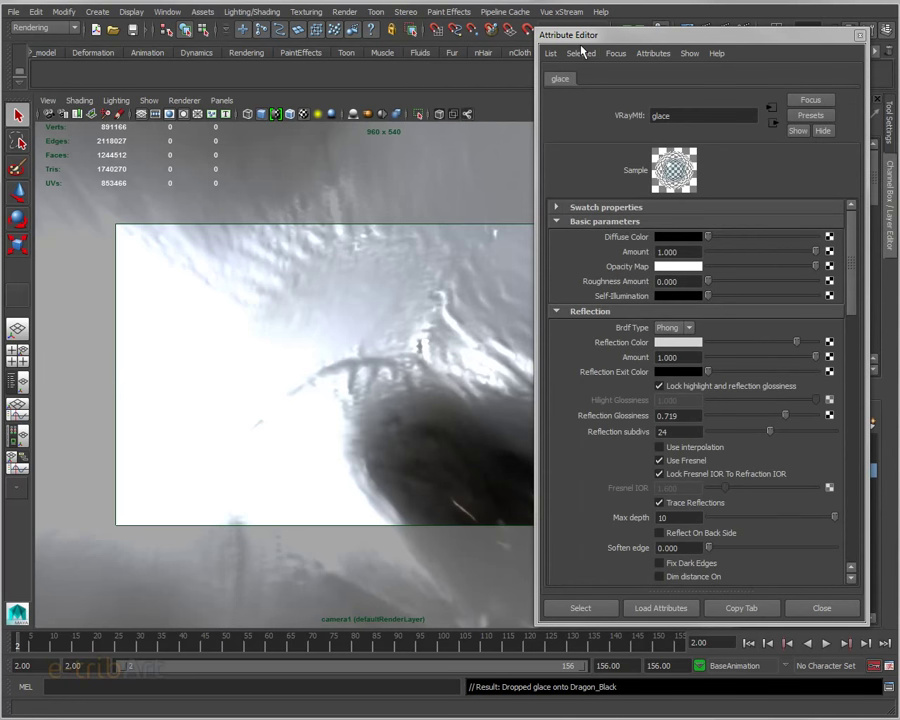
left_click_drag(574, 35, 899, 40)
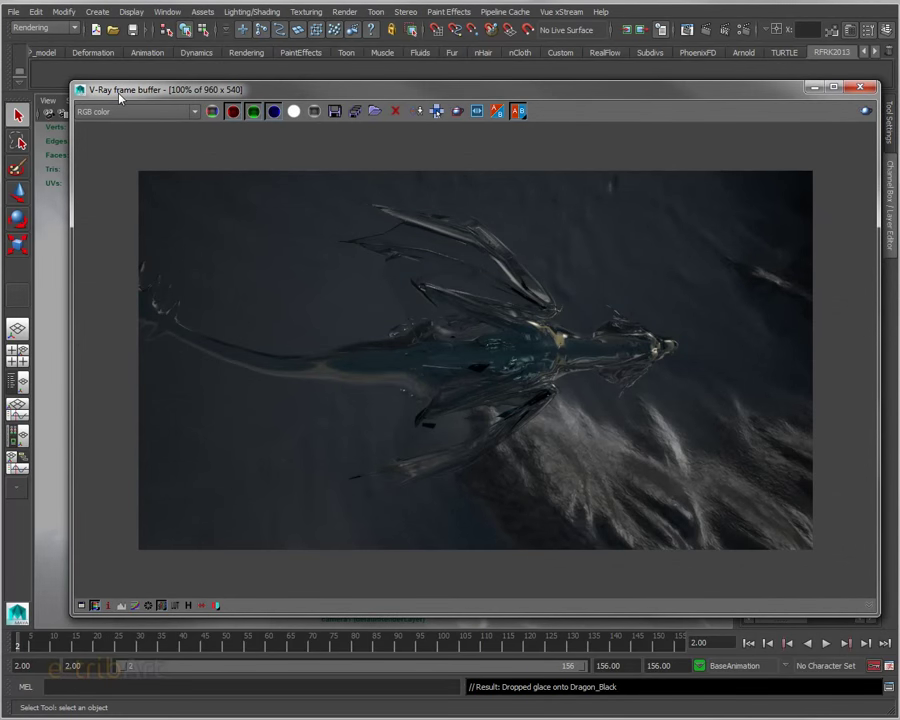
Move the V-Ray frame buffer with the ice dragon render aside to reveal camera1.
left_click_drag(128, 95, 130, 67)
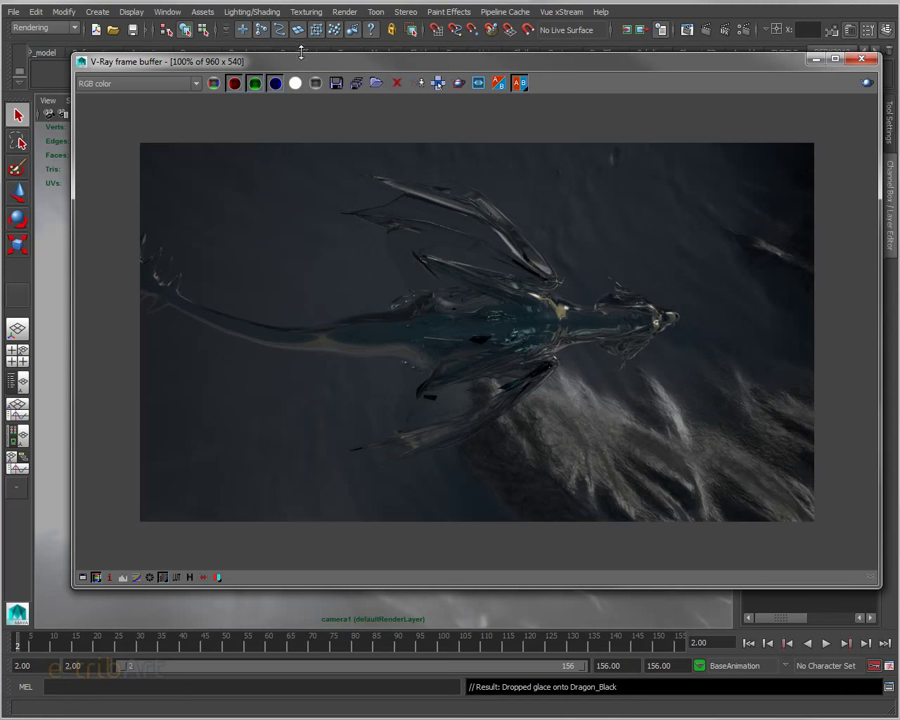
left_click_drag(370, 66, 717, 91)
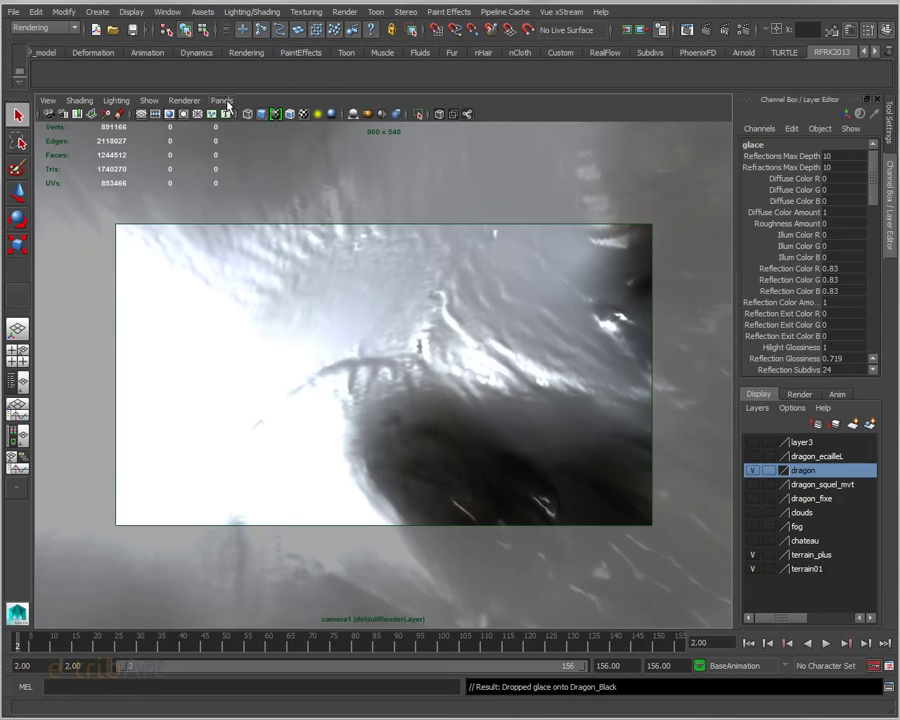
Look through persp, pull back over the whole terrain, and open Render Settings.
left_click(223, 101)
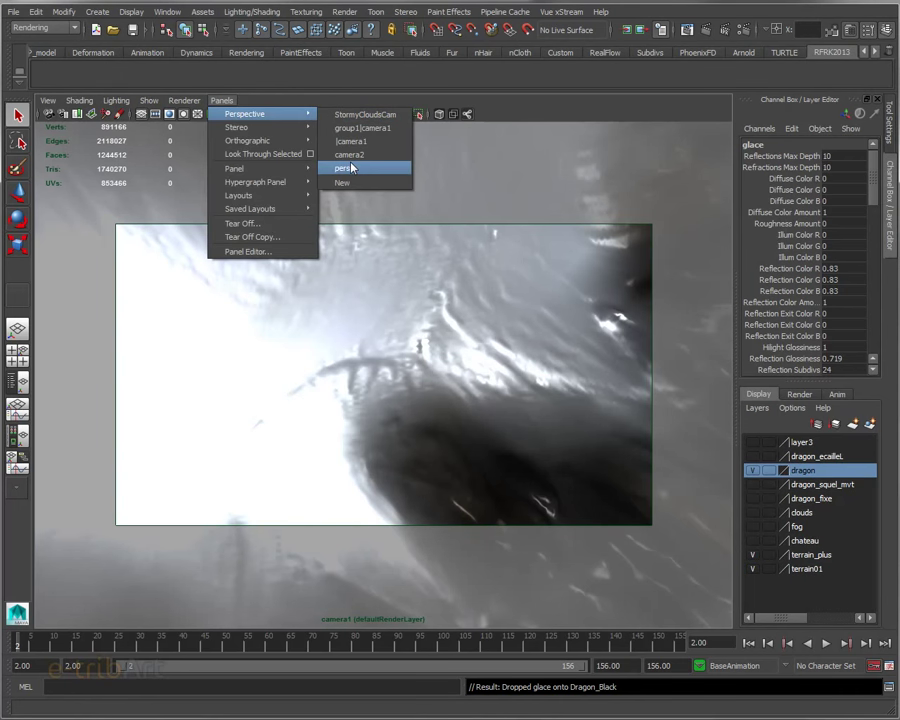
left_click(350, 168)
mouse_move(350, 168)
left_mouse_down("alt")
mouse_move(512, 342)
mouse_move(536, 334)
mouse_move(406, 344)
mouse_move(476, 340)
mouse_move(563, 432)
mouse_move(516, 342)
left_mouse_up("alt")
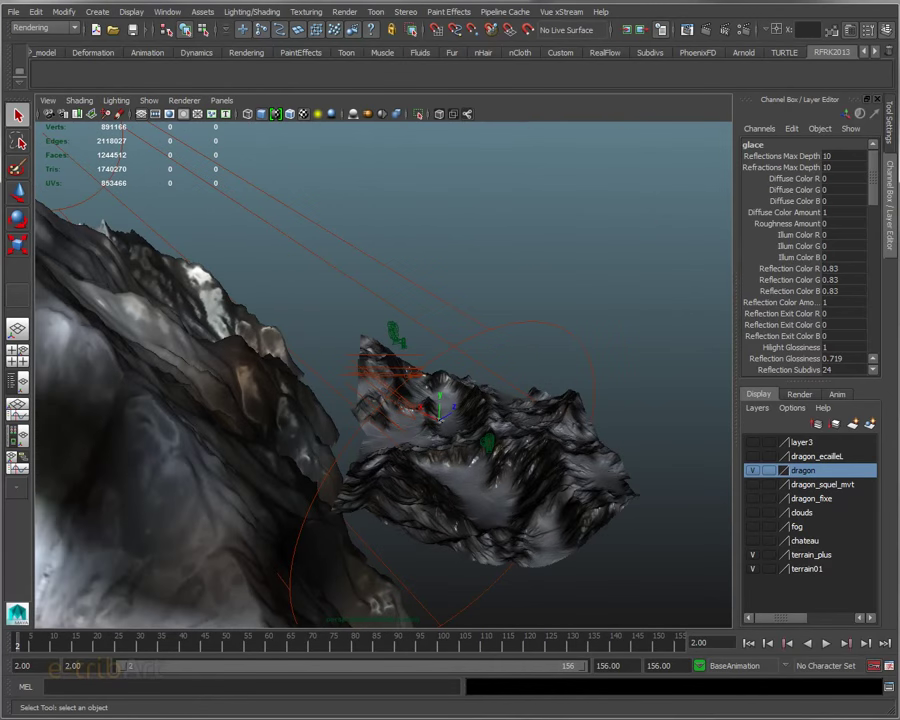
left_click(513, 29)
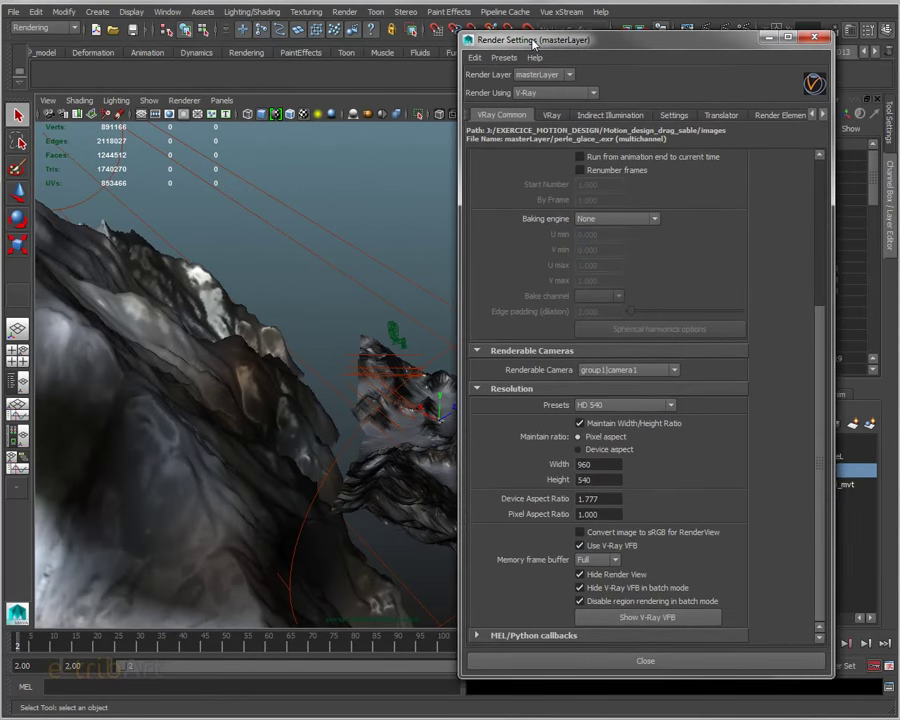
Expand V-Ray Sun and Sky on the VRay tab and bring up the Outliner.
left_click(549, 116)
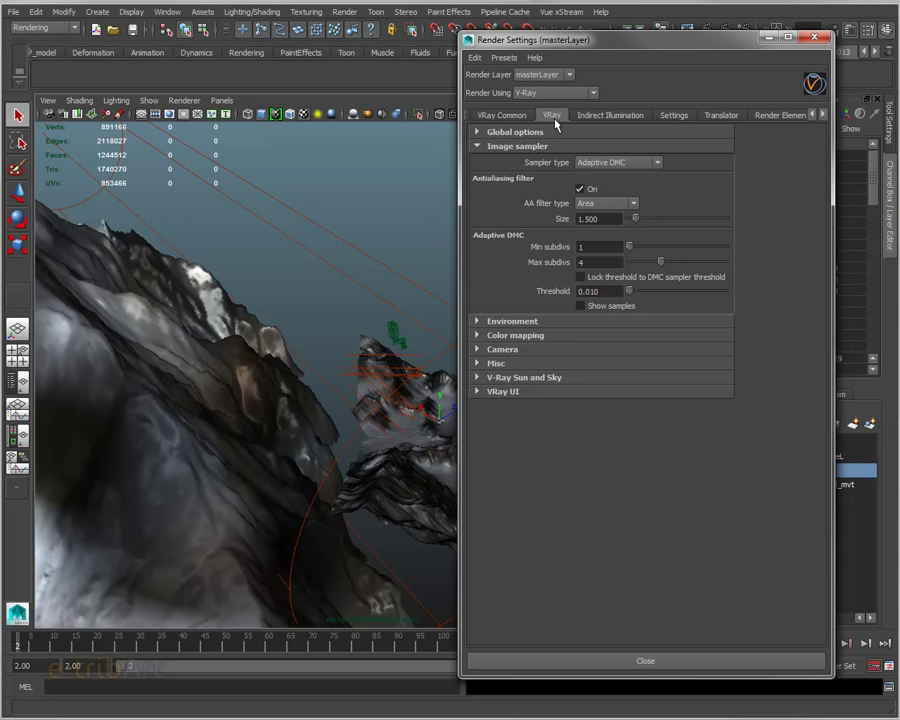
left_click(519, 379)
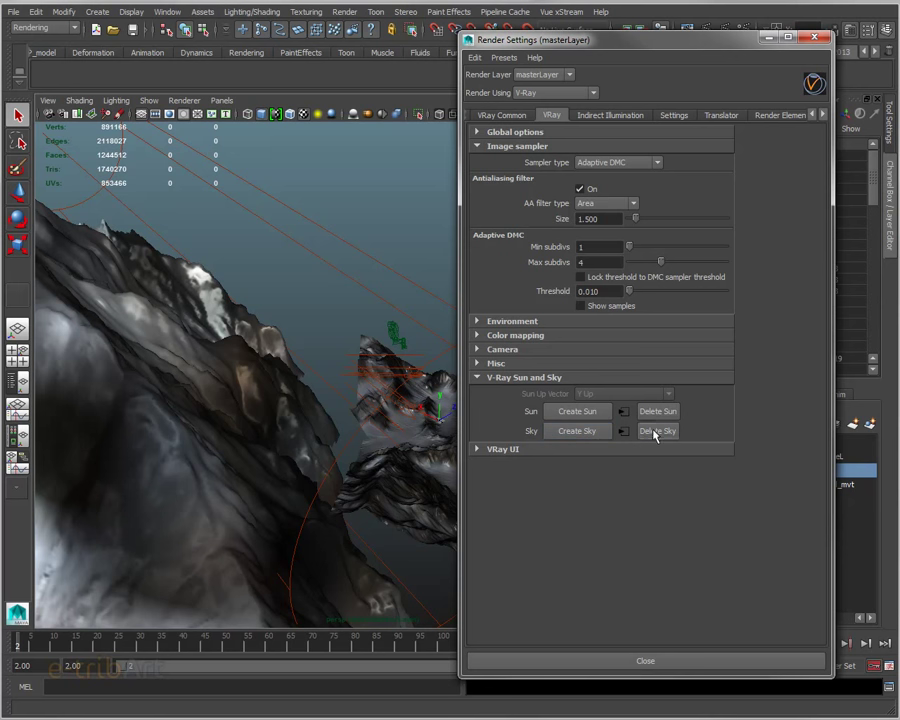
left_click(167, 11)
Select VRayGeoSun1 under its transform, then close the Outliner and Render Settings.
left_click(190, 150)
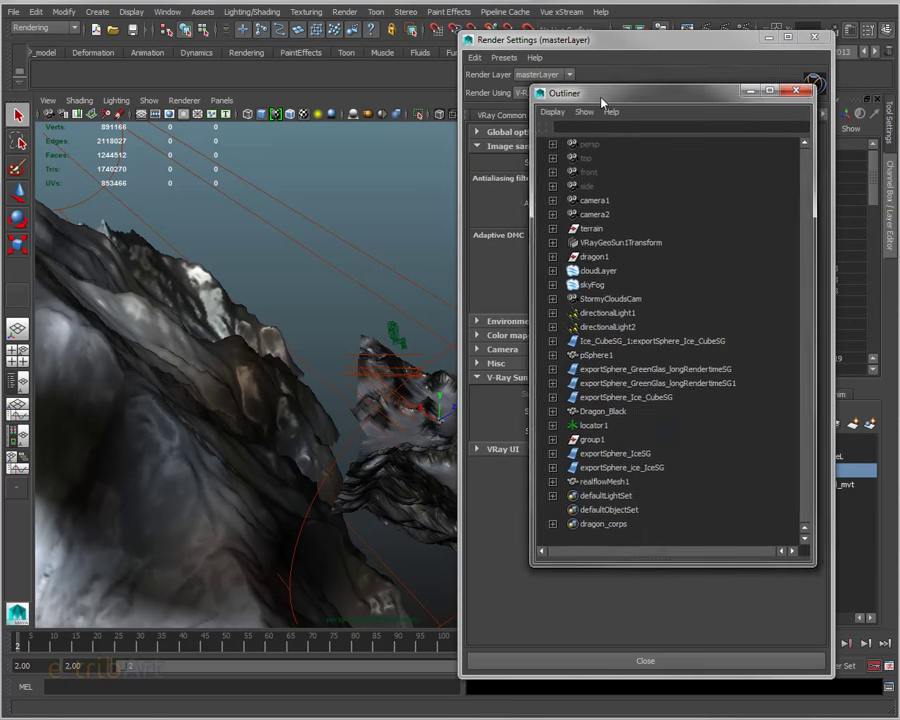
left_click(552, 239)
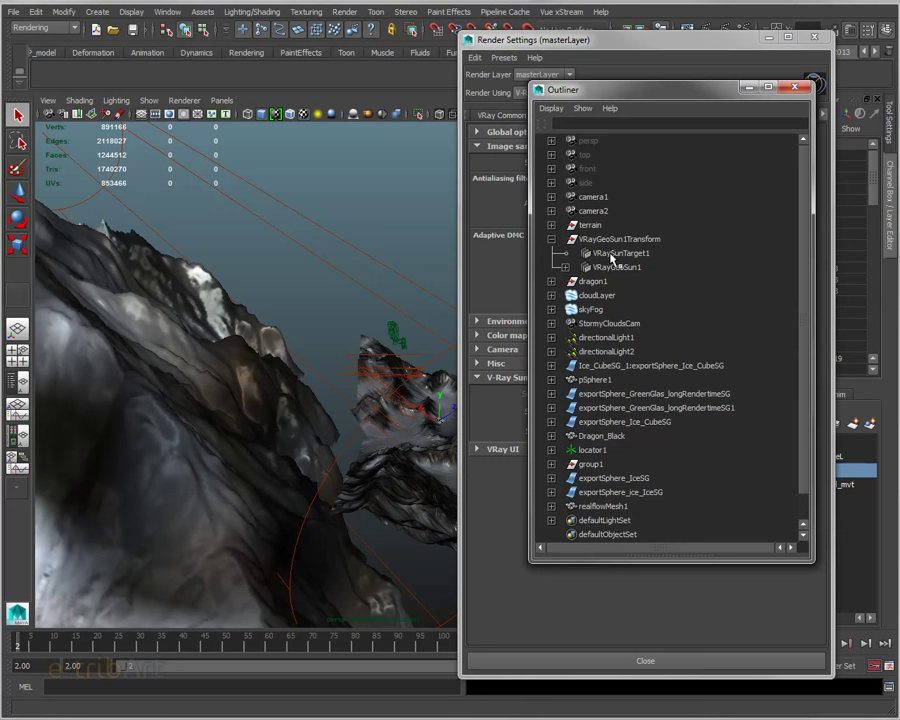
left_click(612, 266)
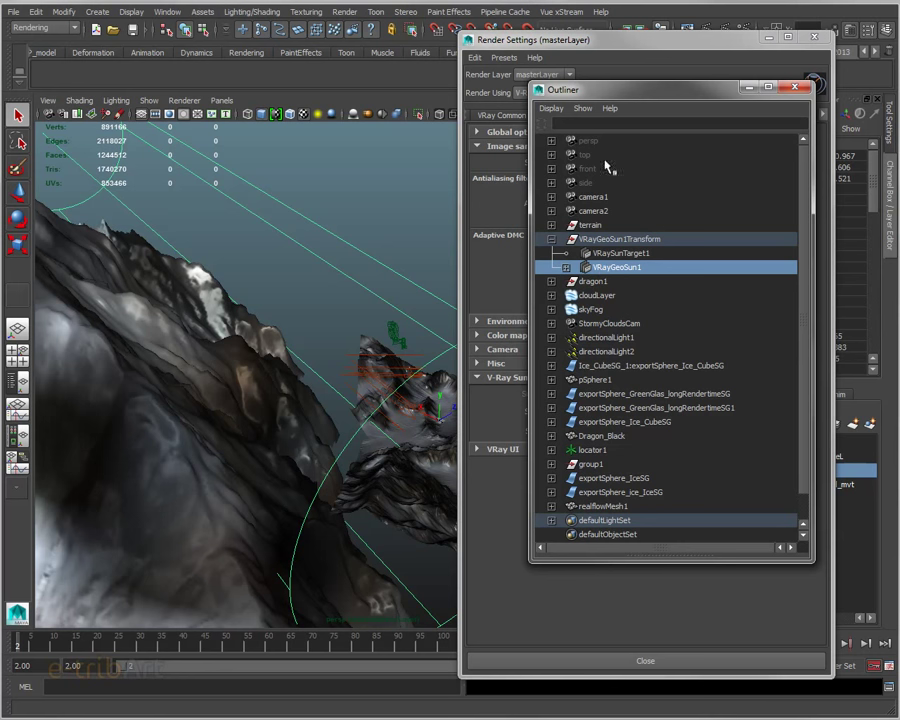
left_click(795, 87)
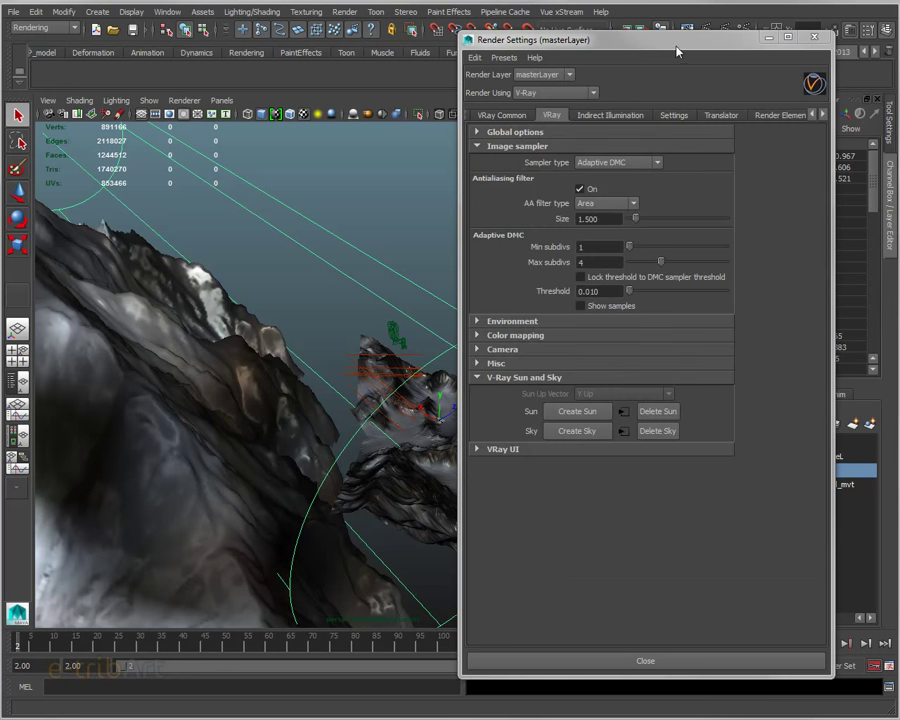
double_click(476, 35)
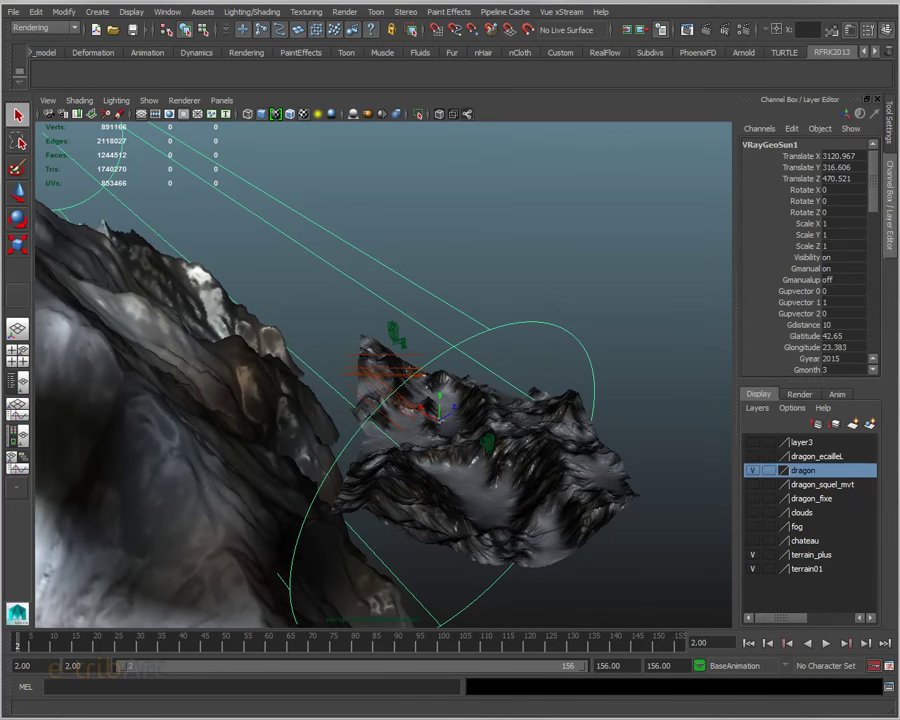
key("ctrl+a")
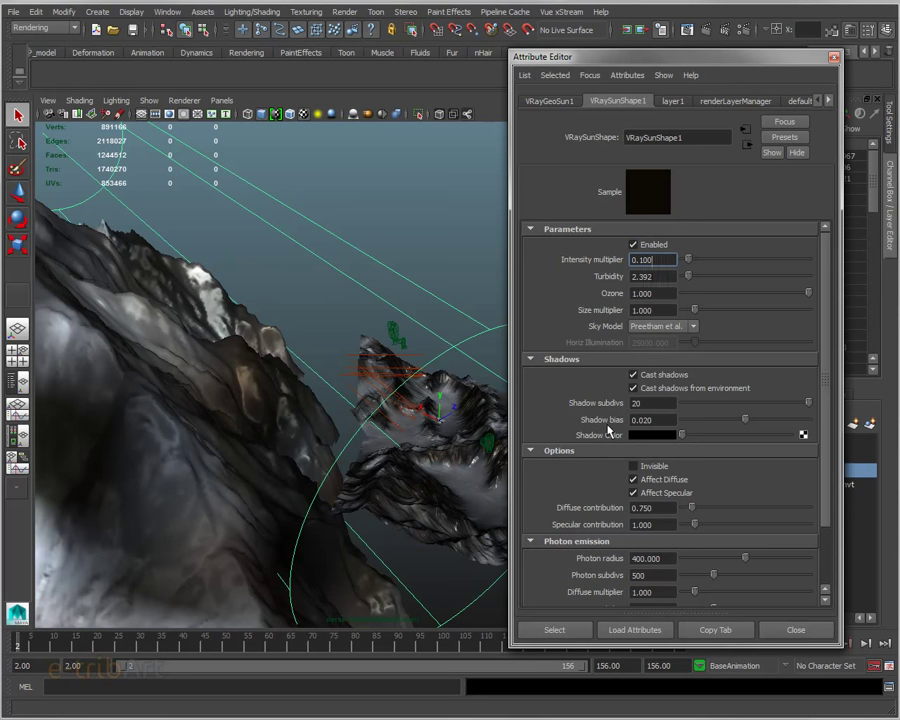
scroll(607, 429, "down", 2)
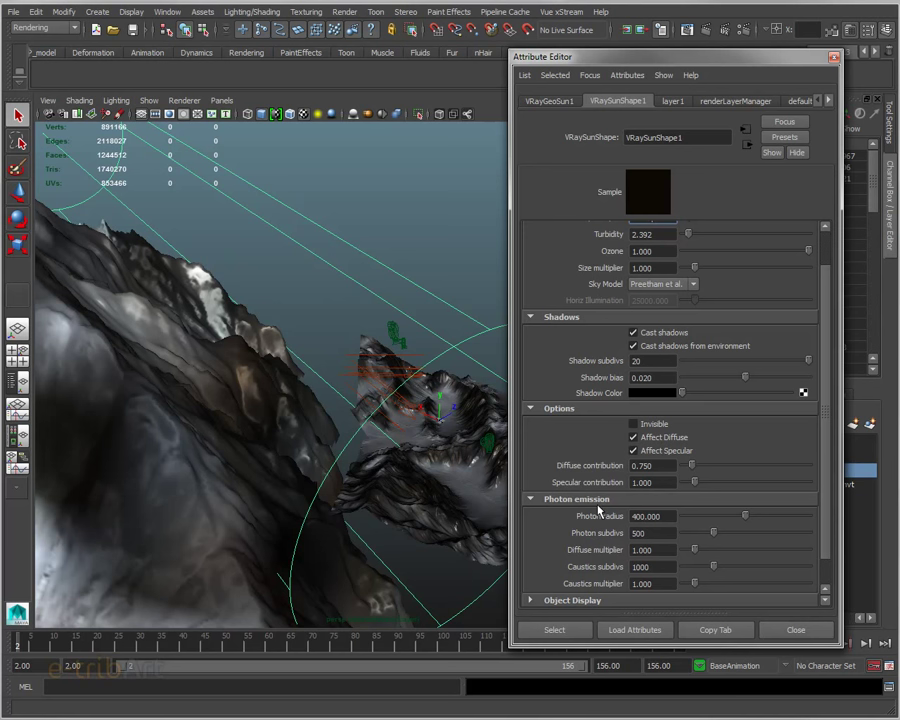
mouse_move(825, 527)
left_mouse_down()
mouse_move(820, 566)
mouse_move(829, 507)
left_mouse_up()
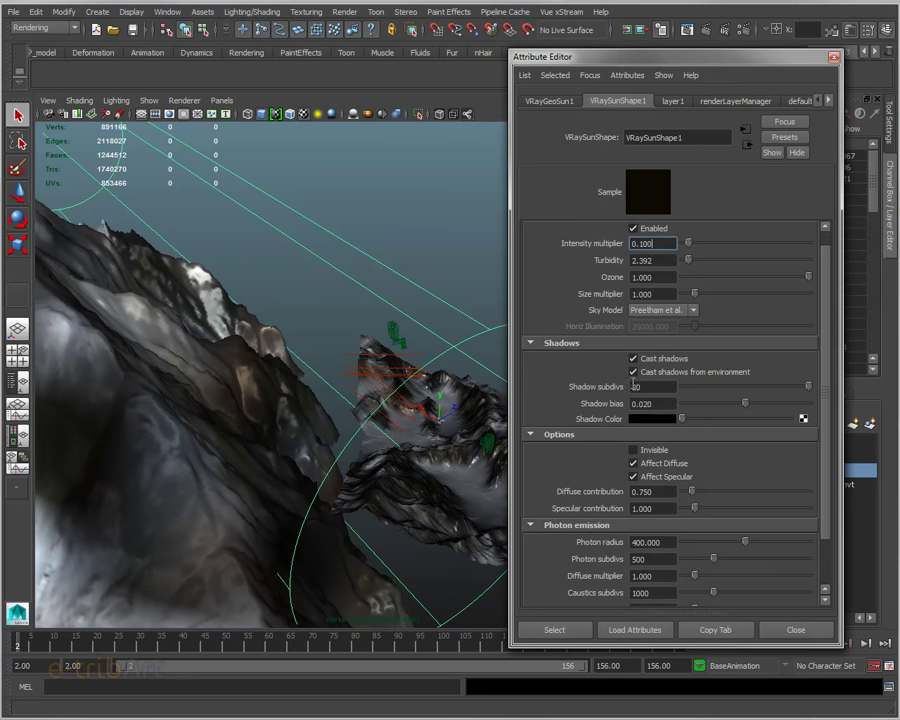
key("ctrl+a")
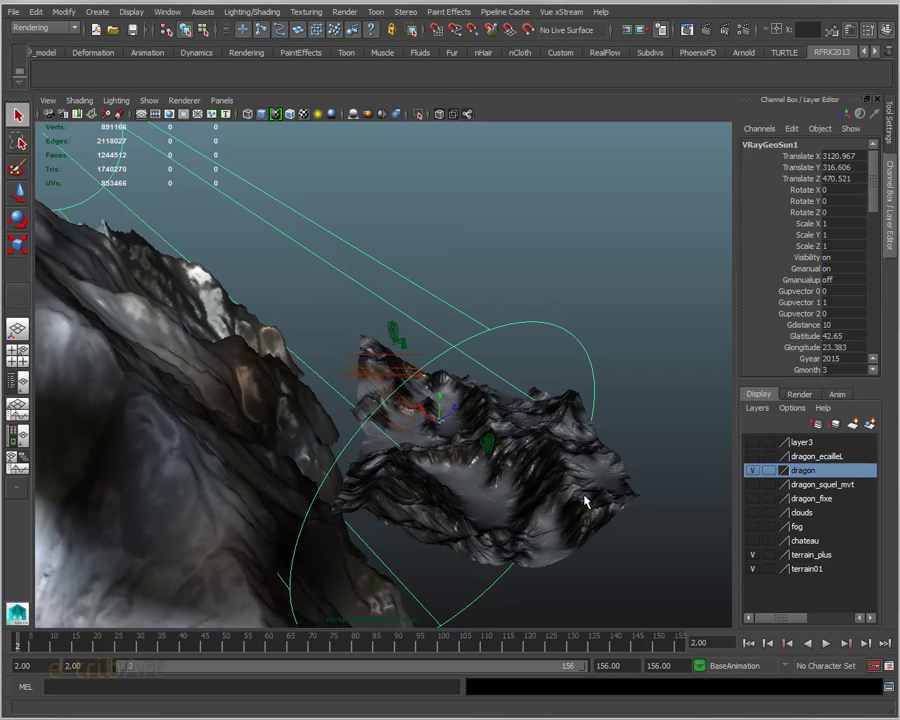
Orbit around the terrain, select the cliff mesh, then select directionalLight1.
mouse_move(585, 500)
left_mouse_down("alt")
mouse_move(514, 511)
mouse_move(375, 497)
mouse_move(378, 490)
left_mouse_up("alt")
left_click(344, 396)
mouse_move(344, 410)
left_mouse_down("alt")
mouse_move(352, 476)
mouse_move(437, 456)
mouse_move(375, 454)
left_mouse_up("alt")
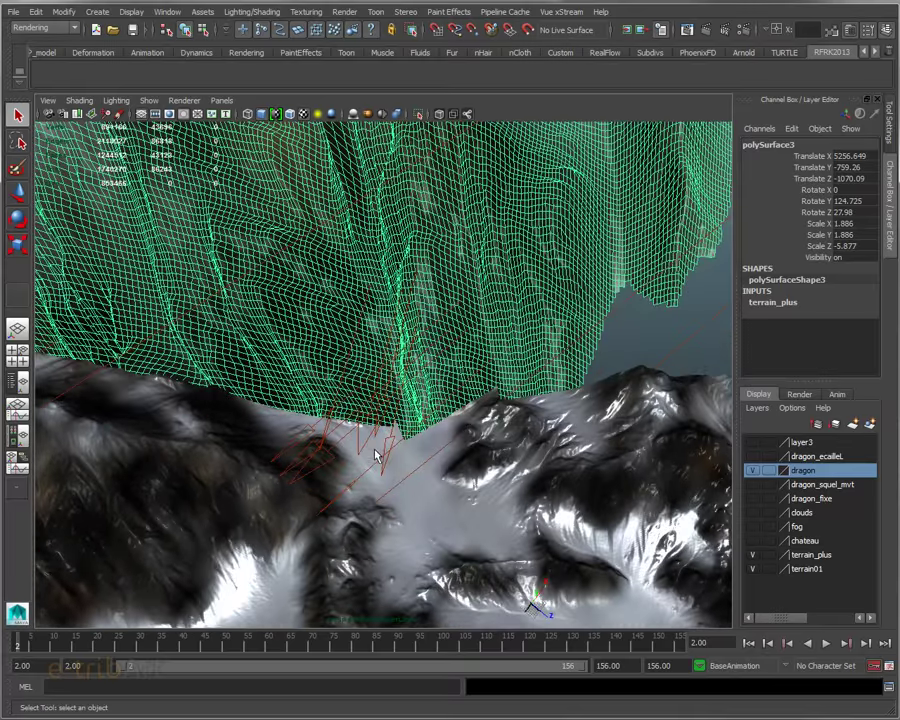
left_click(368, 447)
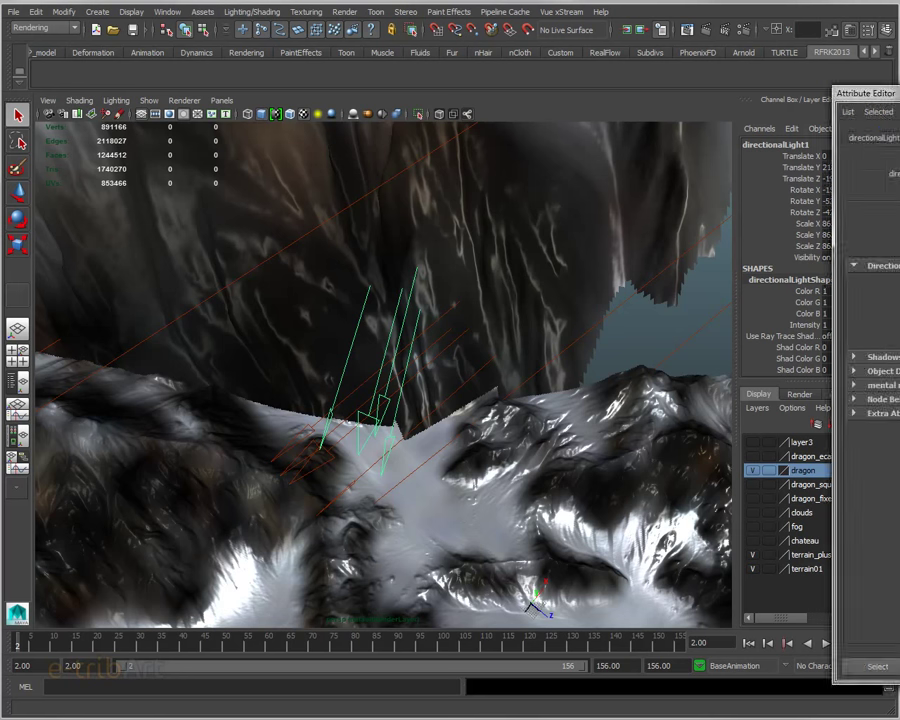
key("ctrl+a")
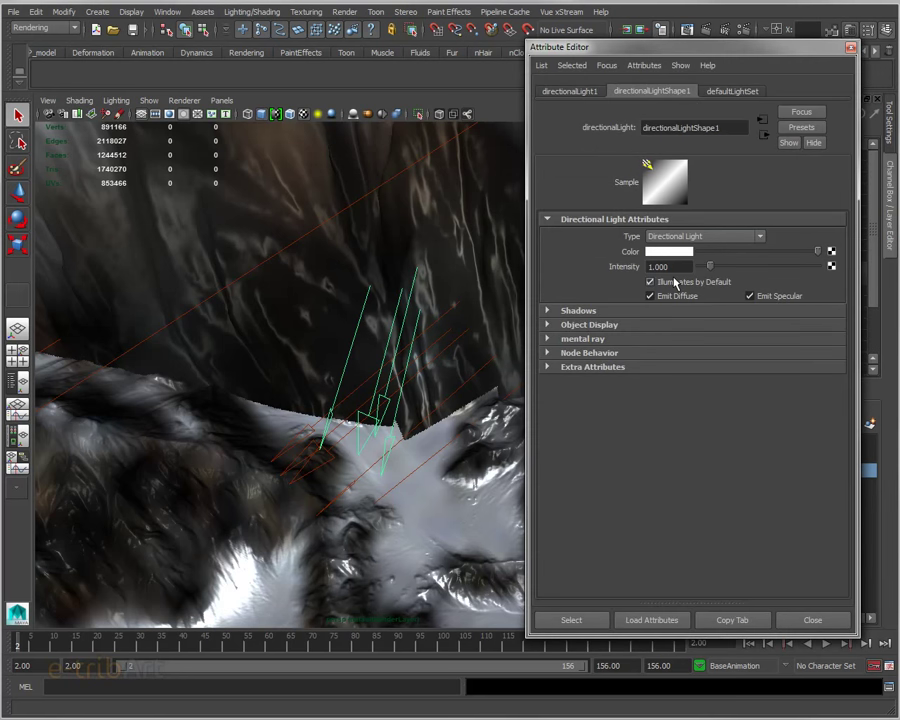
left_click(601, 312)
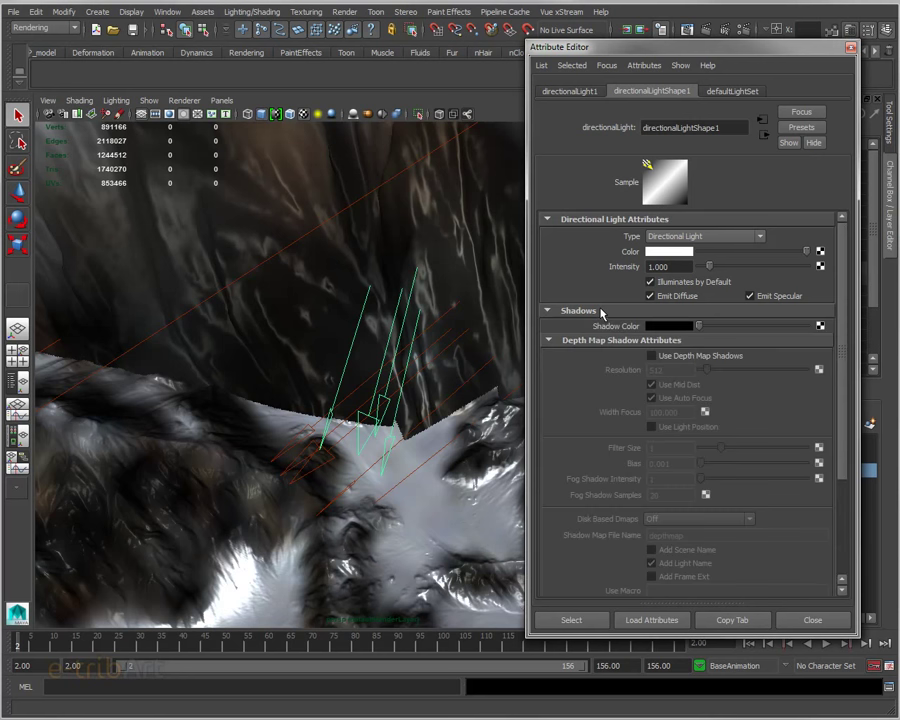
scroll(707, 412, "down", 3)
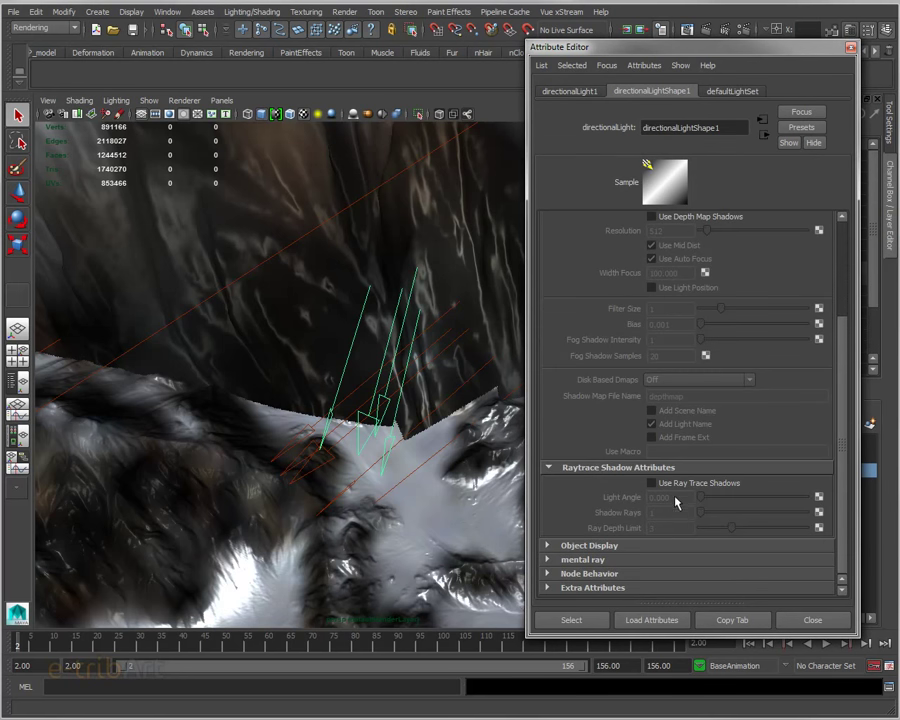
scroll(703, 490, "up", 3)
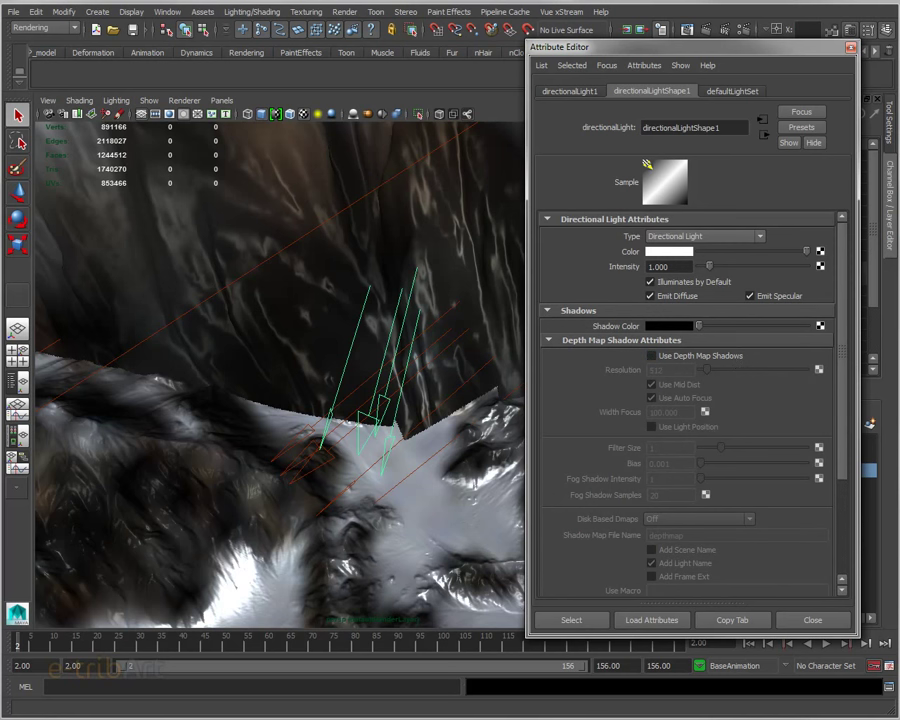
left_click_drag(672, 46, 899, 46)
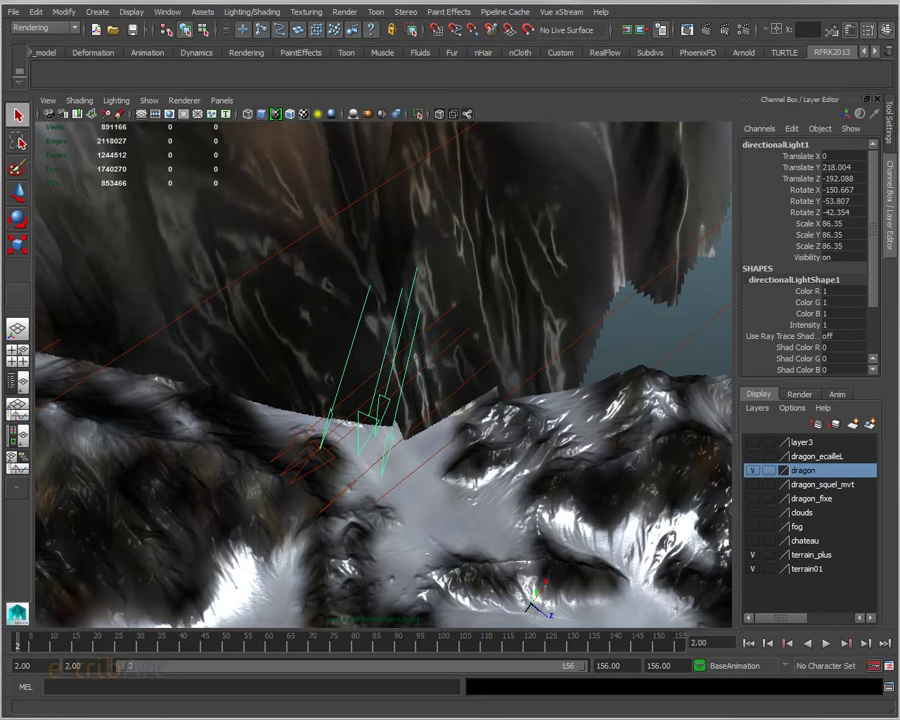
Bring the floating Outliner in from the right edge over the Channel Box.
left_click_drag(899, 30, 737, 38)
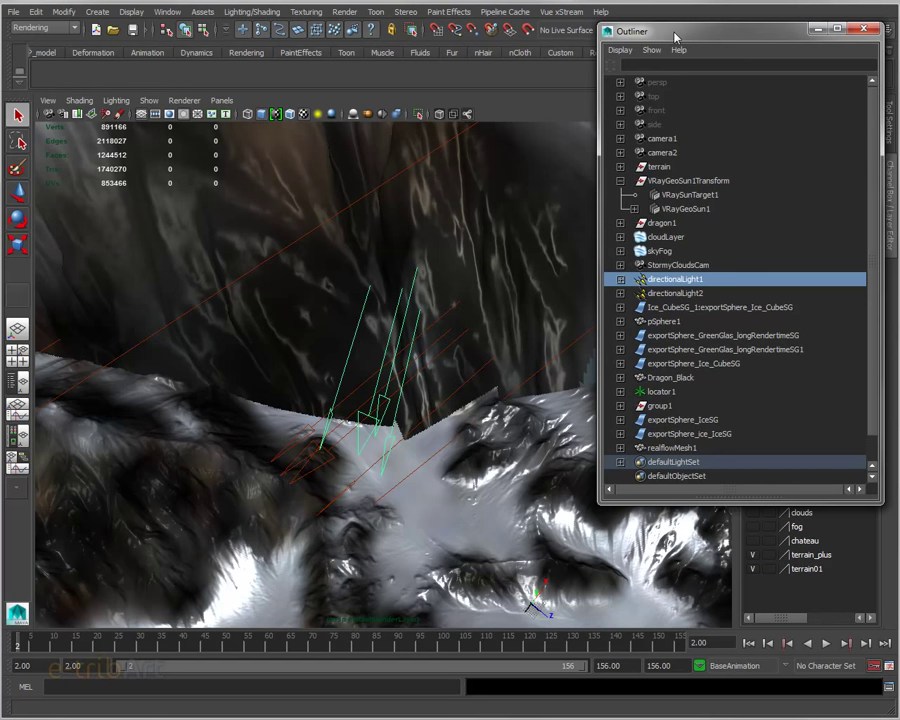
Narrow and nudge the Outliner to uncover the Channel Box, then close it.
left_click_drag(690, 31, 699, 31)
left_click_drag(880, 120, 836, 120)
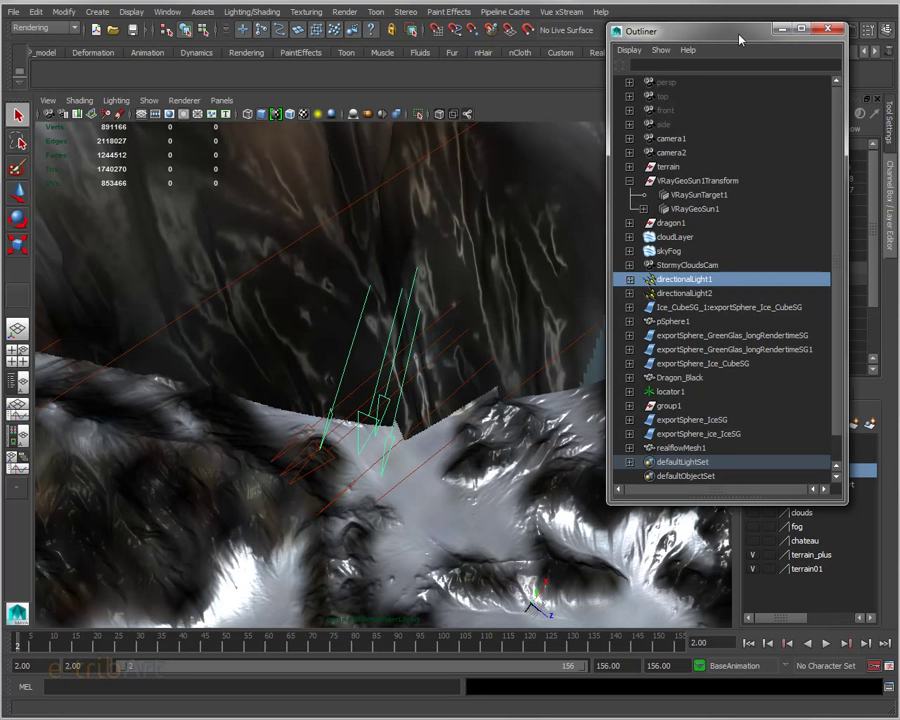
left_click_drag(739, 39, 748, 39)
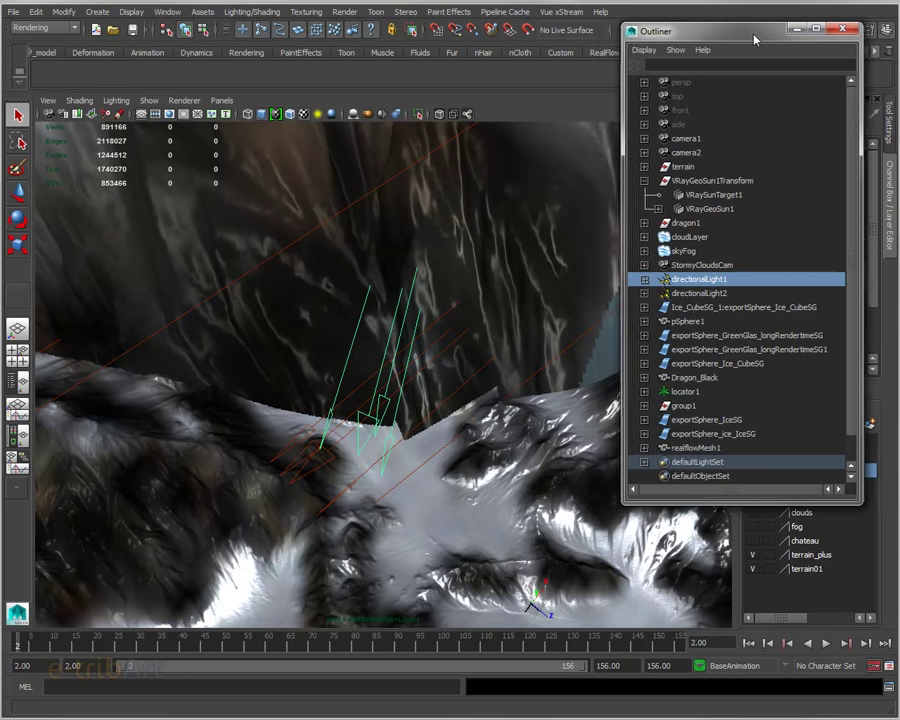
left_click(836, 29)
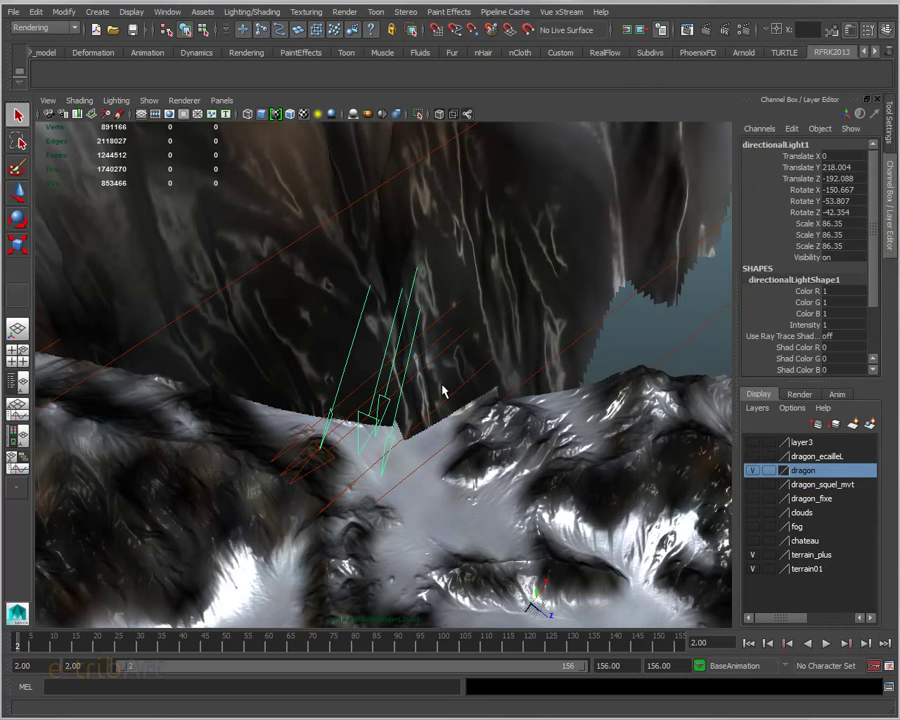
Dolly back, orbit and zoom in on the snowy terrain in the viewport.
right_click_drag(445, 392, 427, 400, "alt")
left_click_drag(427, 400, 360, 443, "alt")
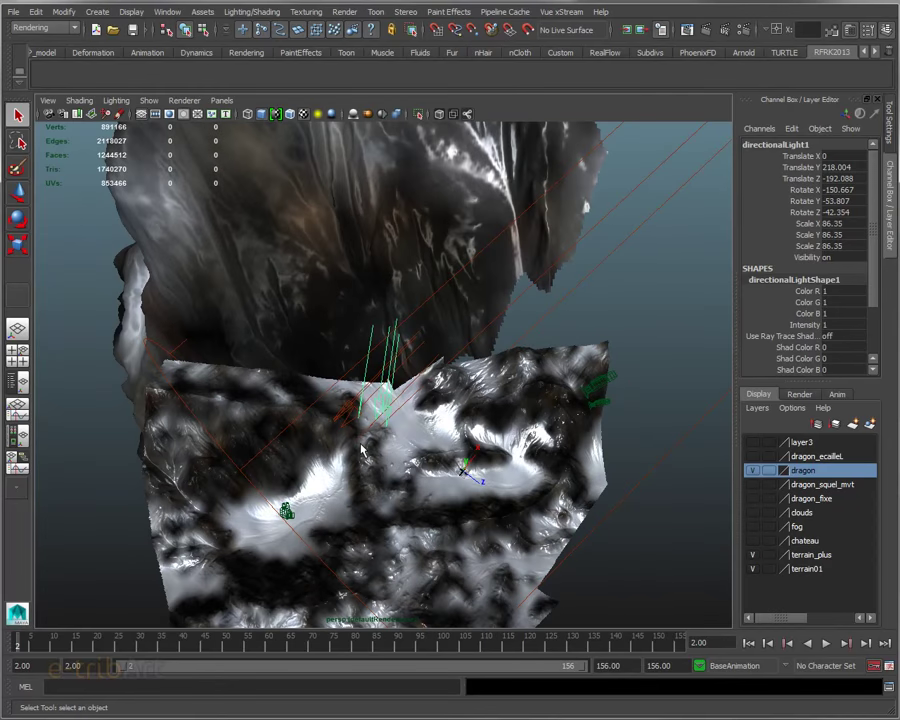
scroll(360, 443, "up", 3)
middle_click_drag(360, 443, 473, 258, "alt")
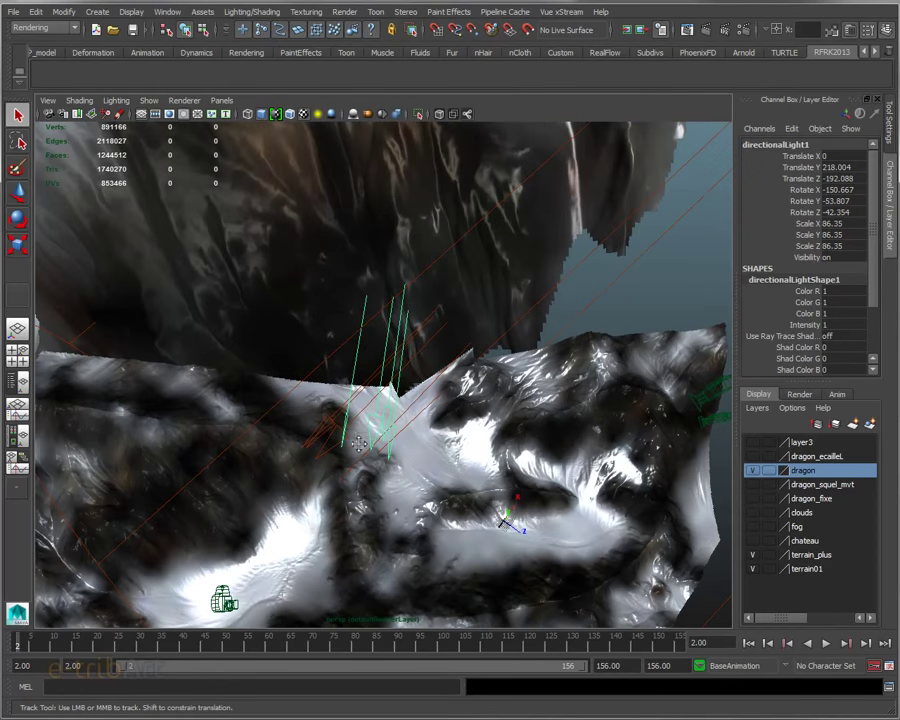
scroll(473, 258, "up", 3)
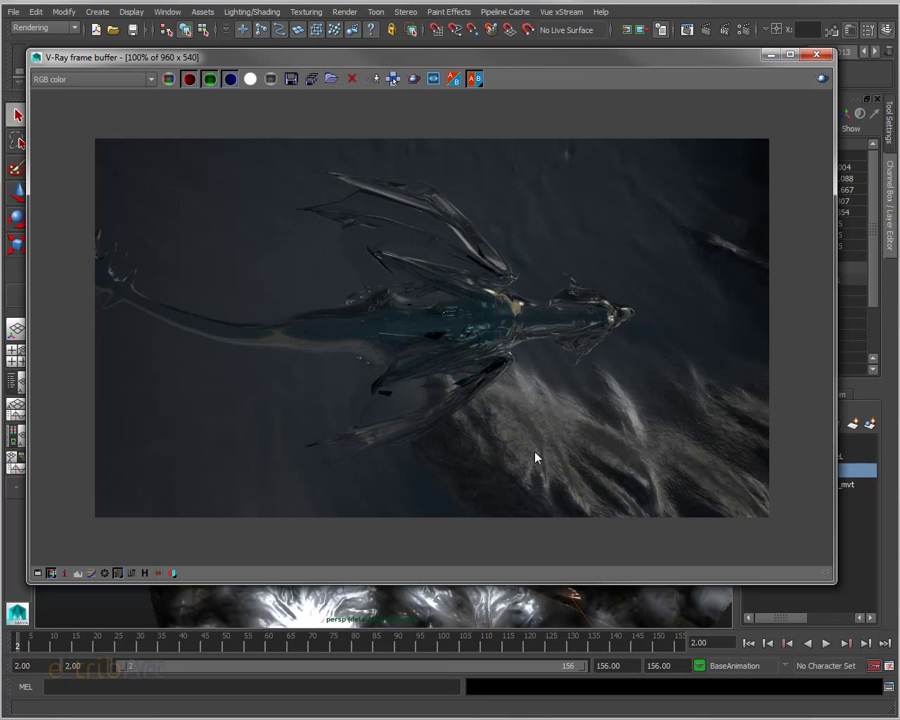
Drag the V-Ray frame buffer with the ice-dragon render aside to uncover the viewport.
left_click_drag(409, 61, 899, 62)
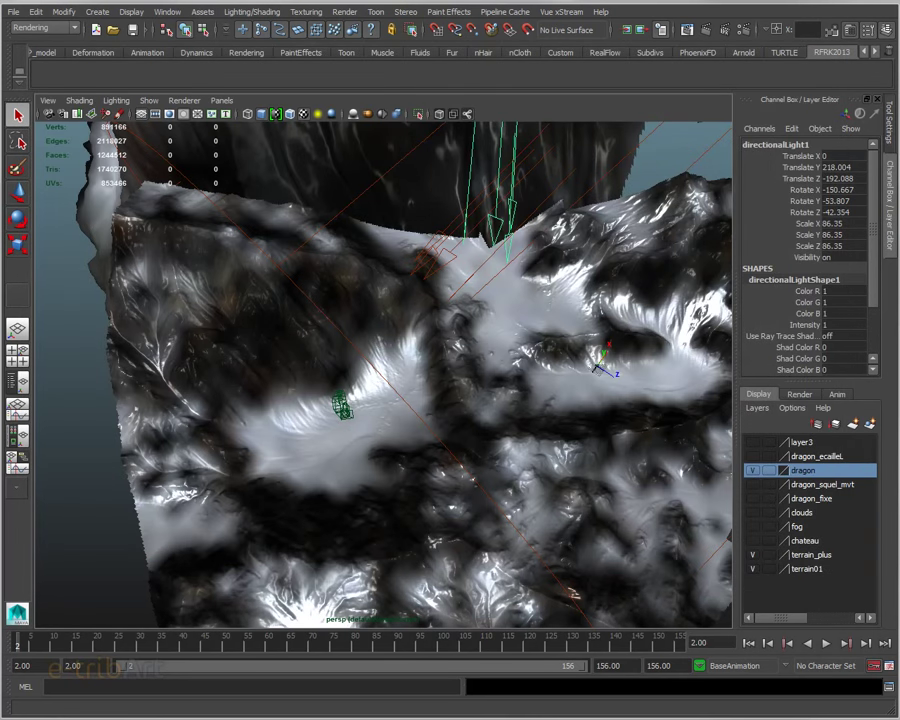
Show V-Ray Indirect Illumination settings: GI on, Irradiance map primary bounces, and the preset list.
left_click(412, 29)
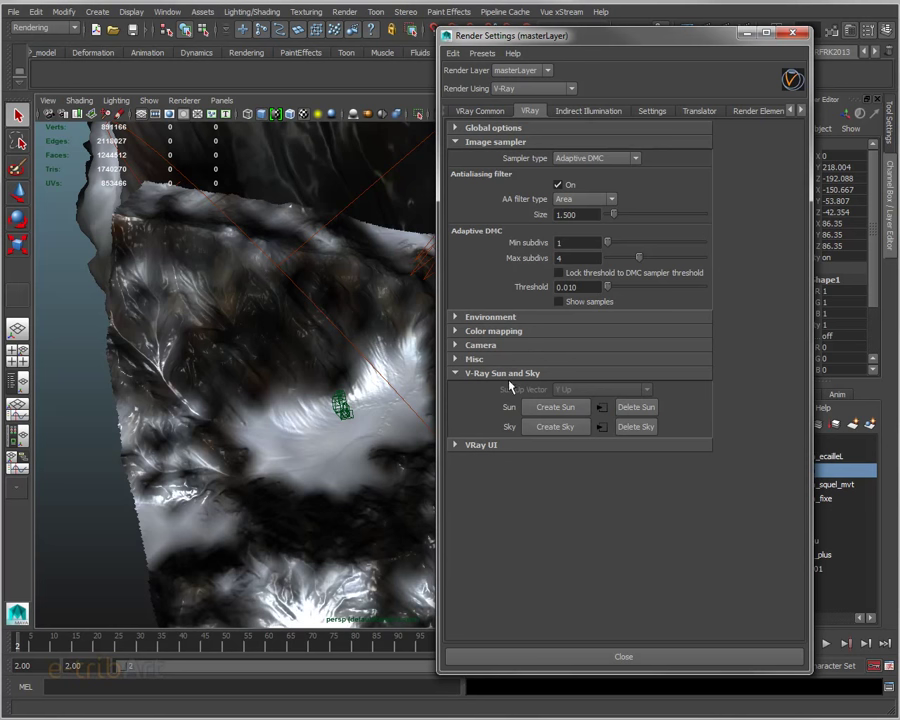
left_click(577, 111)
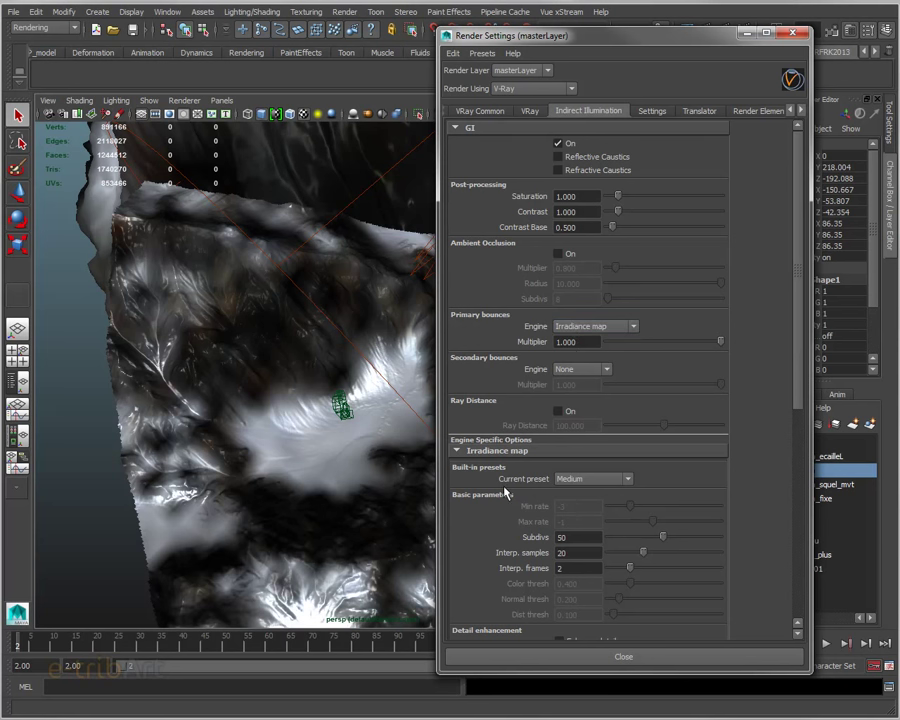
left_click(620, 479)
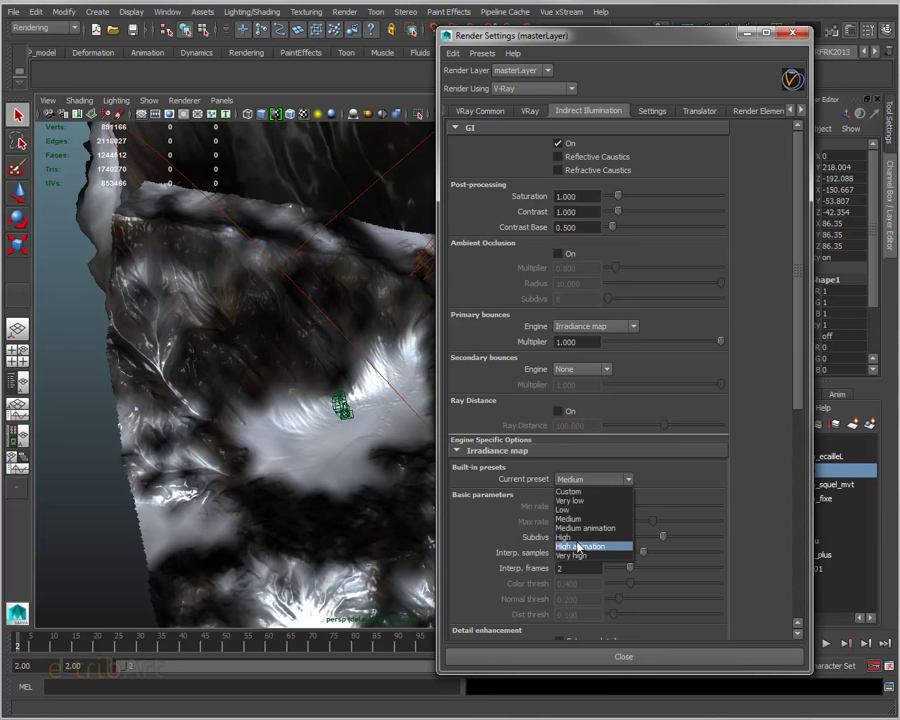
Keep the Medium preset and Irradiance map primary engine, then view the DMC sampler settings.
left_click(570, 519)
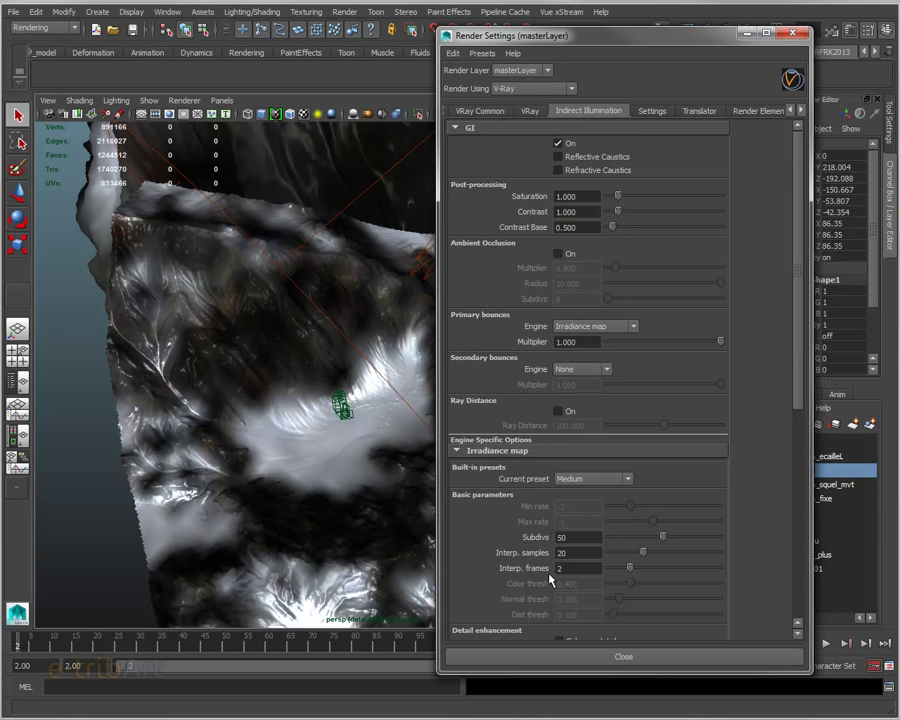
left_click(589, 330)
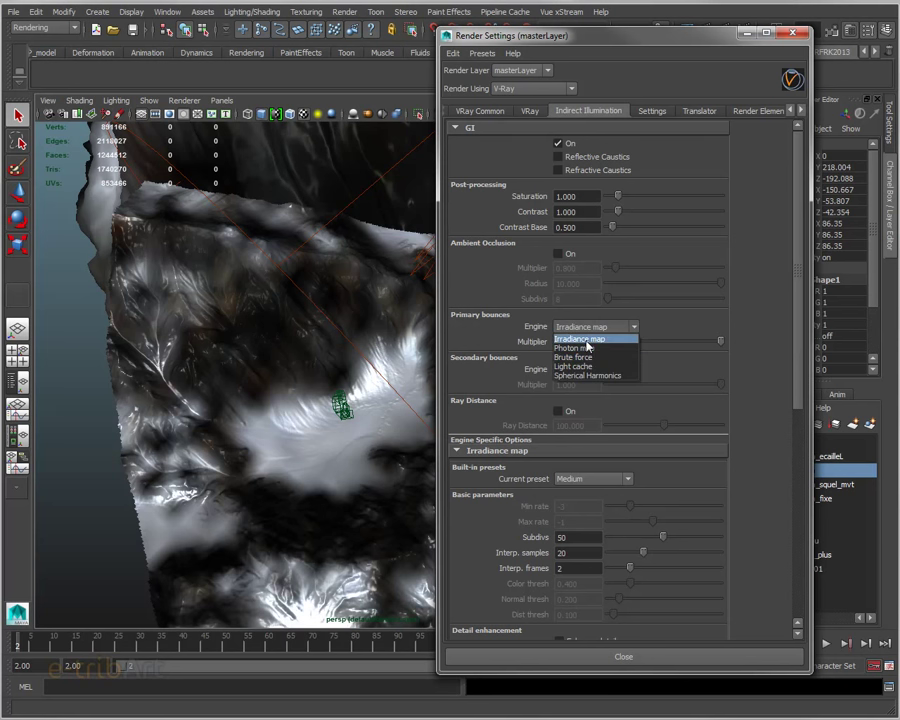
left_click(586, 342)
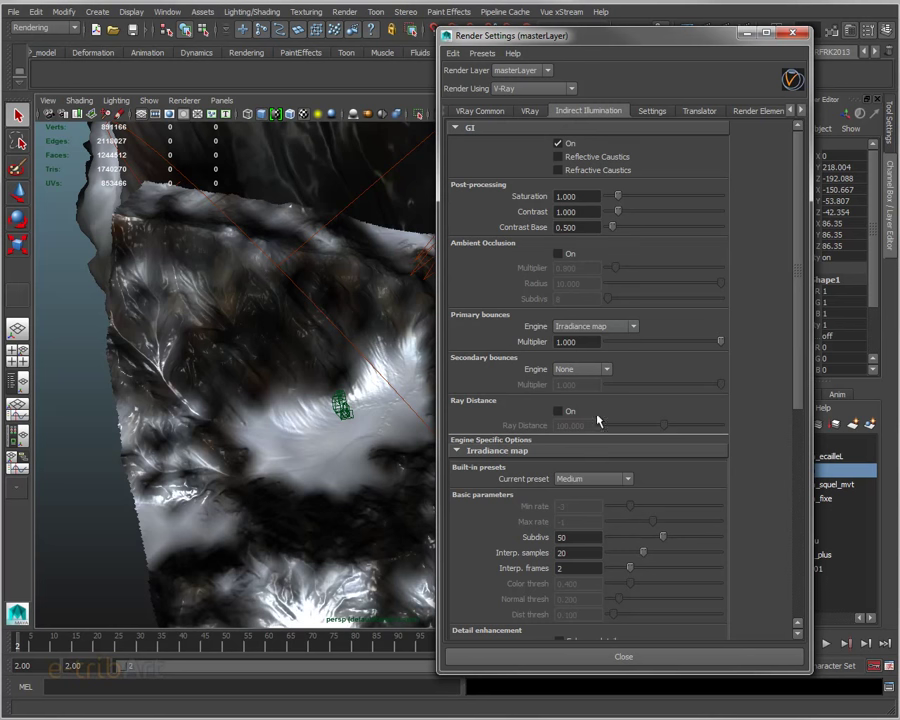
left_click(650, 111)
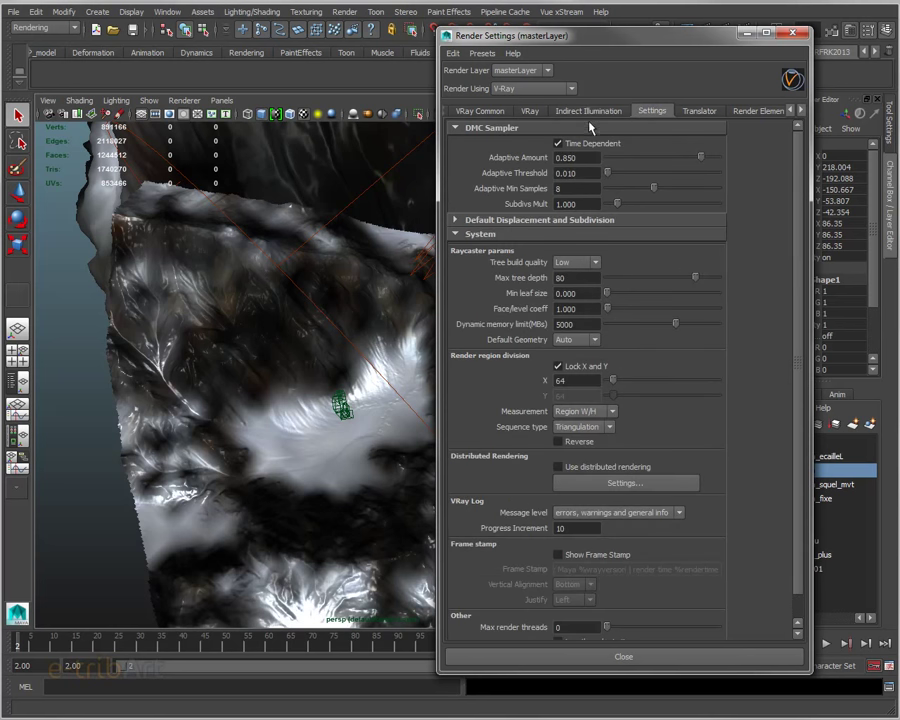
Pass back through Indirect Illumination to list the five render elements, GI through Refraction.
left_click(589, 112)
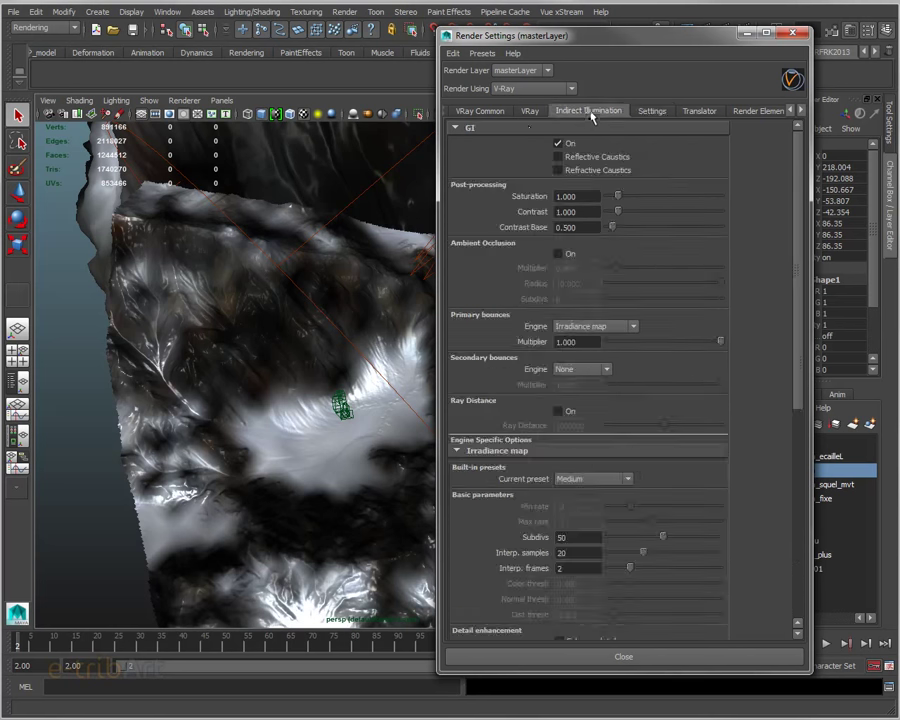
left_click(752, 111)
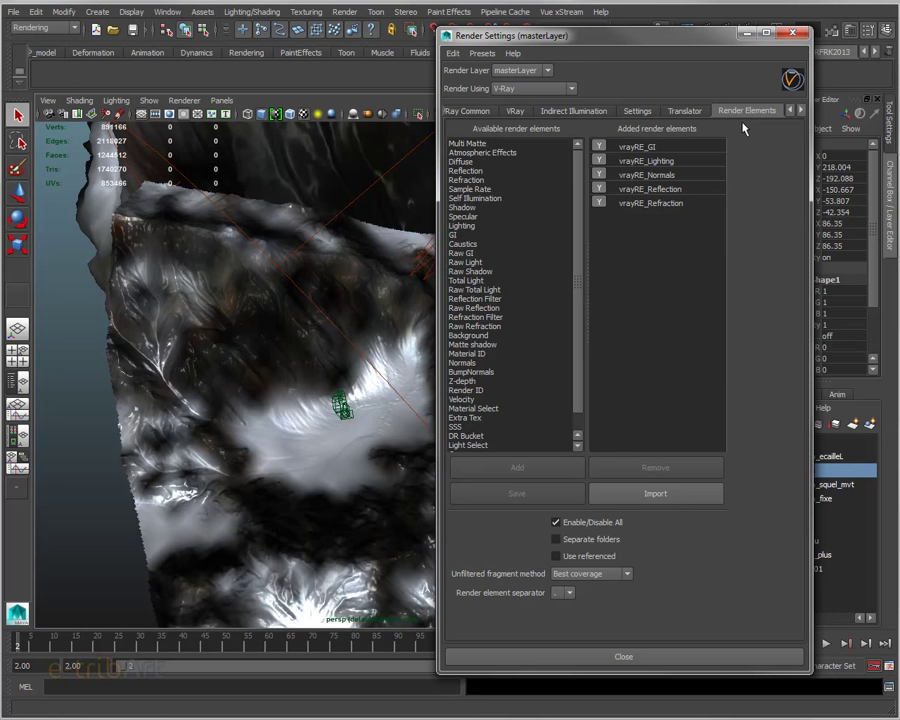
Check the VRay tab's antialiasing filter Size and Min subdivs values.
left_click(516, 112)
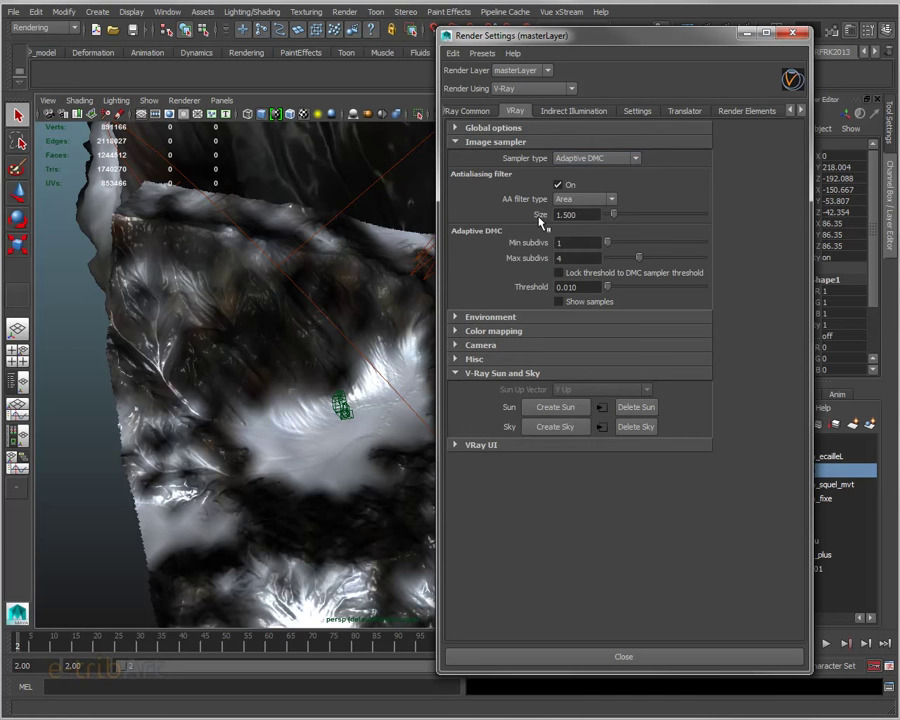
left_click(585, 214)
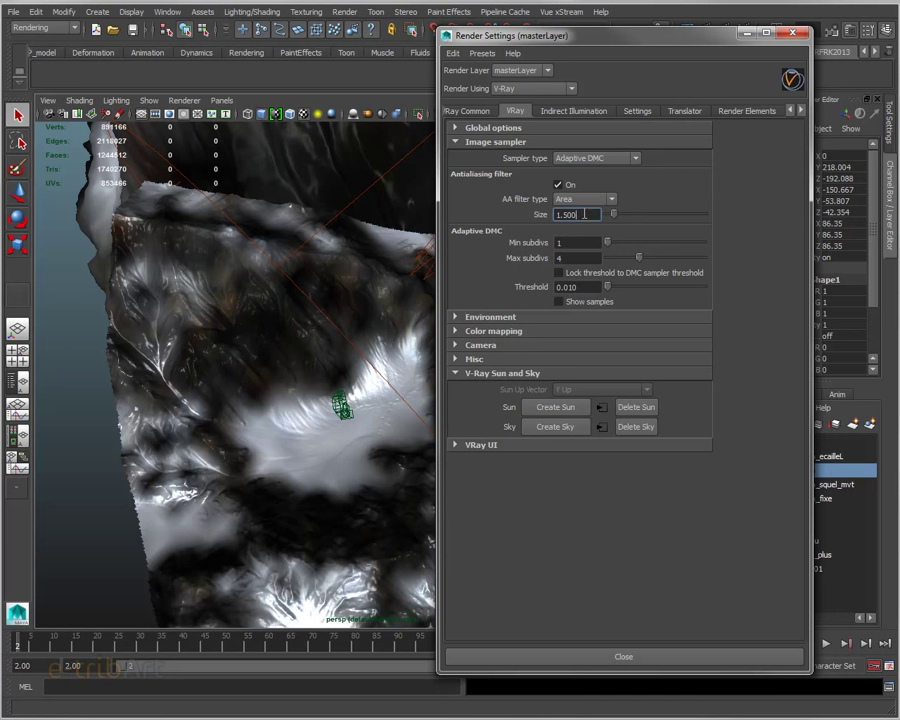
left_click(572, 245)
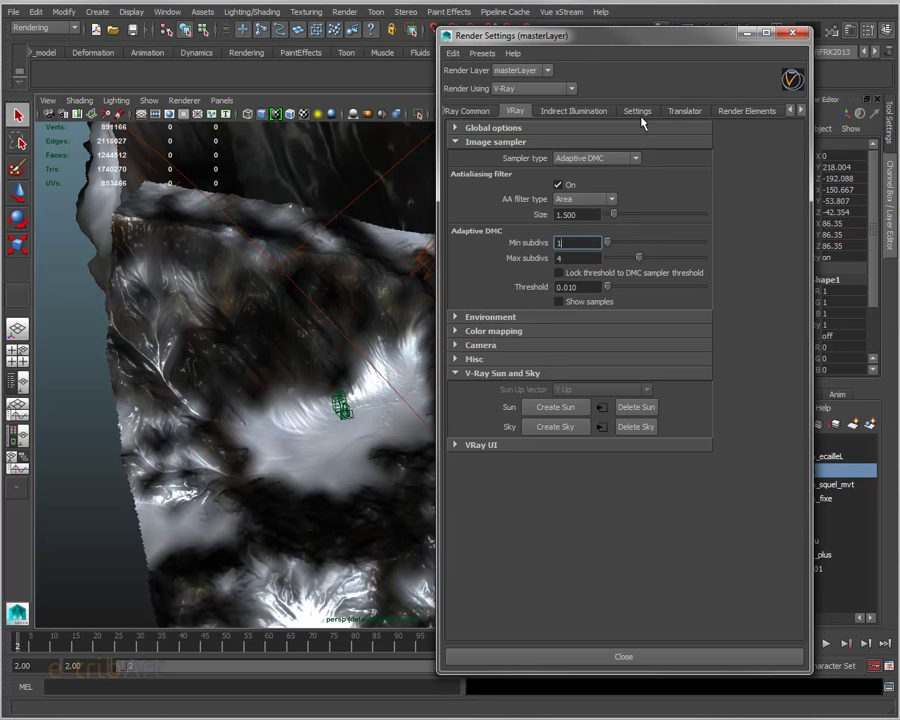
Select the Diffuse render element and drag the V-Ray frame buffer render into view.
left_click(731, 113)
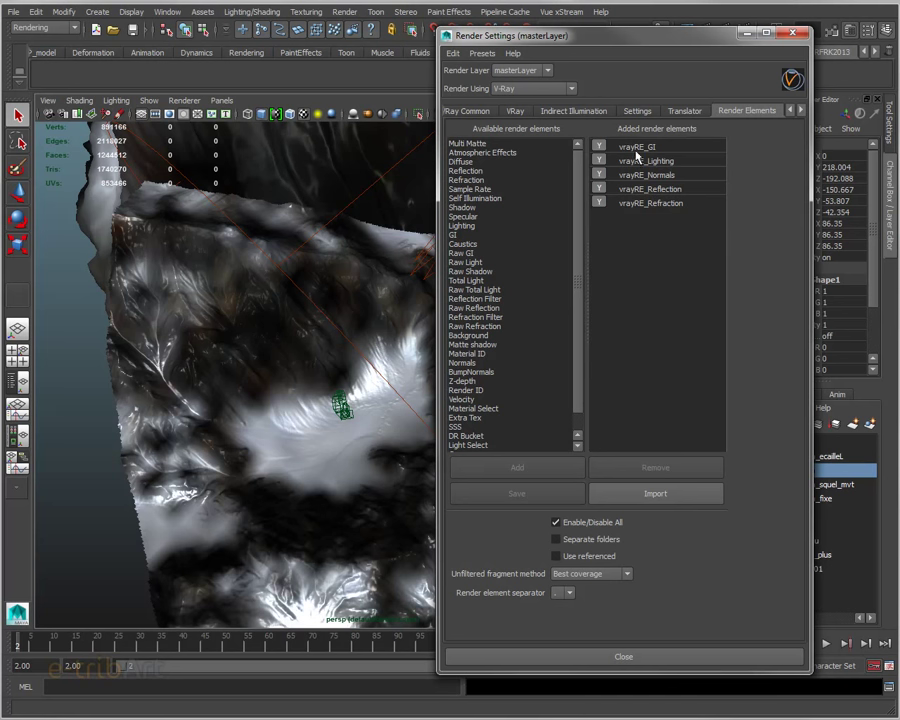
left_click(464, 162)
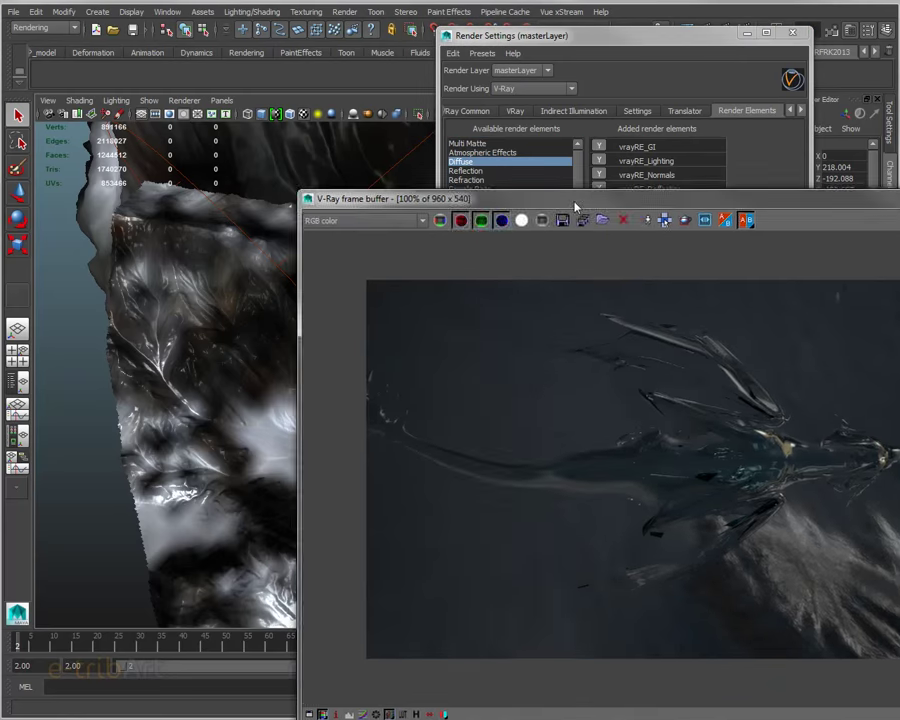
mouse_move(572, 202)
left_mouse_down()
mouse_move(328, 150)
mouse_move(349, 93)
mouse_move(337, 95)
left_mouse_up()
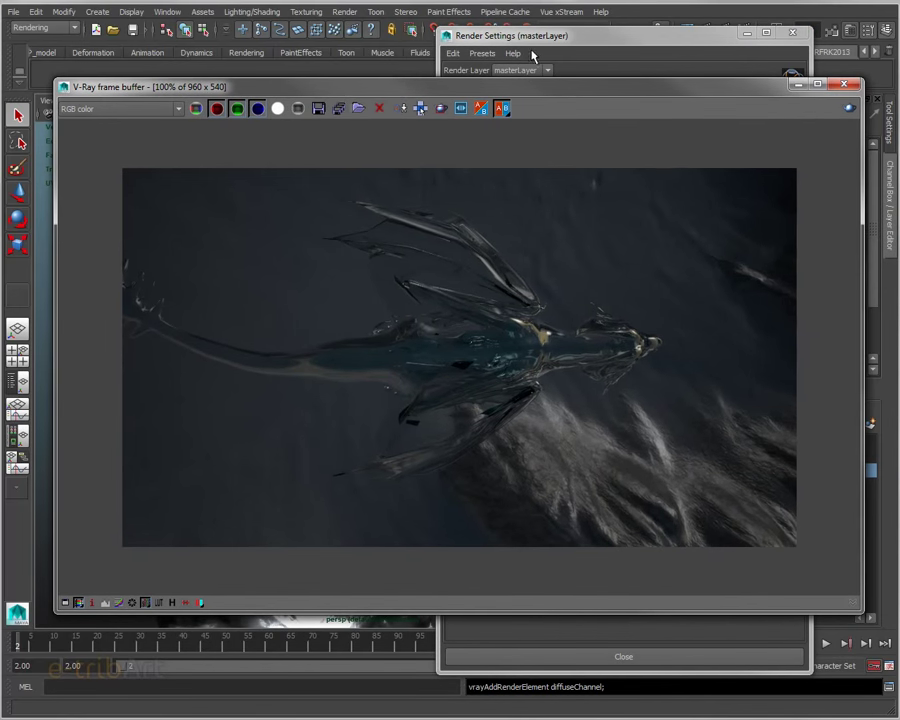
View the GI, normals and reflect passes of the dragon render in the frame buffer.
left_click(95, 112)
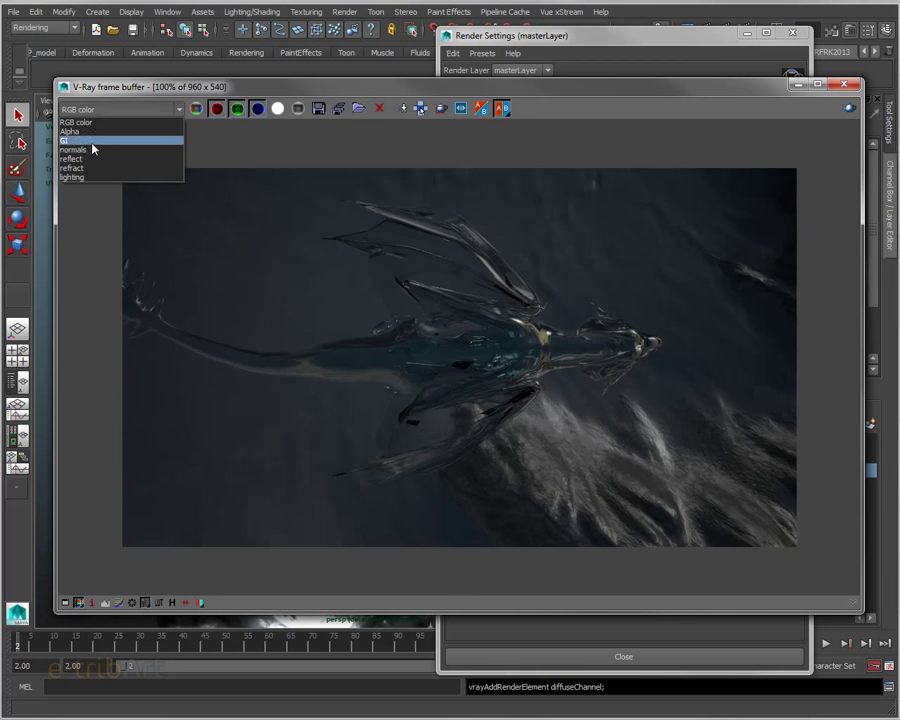
left_click(92, 141)
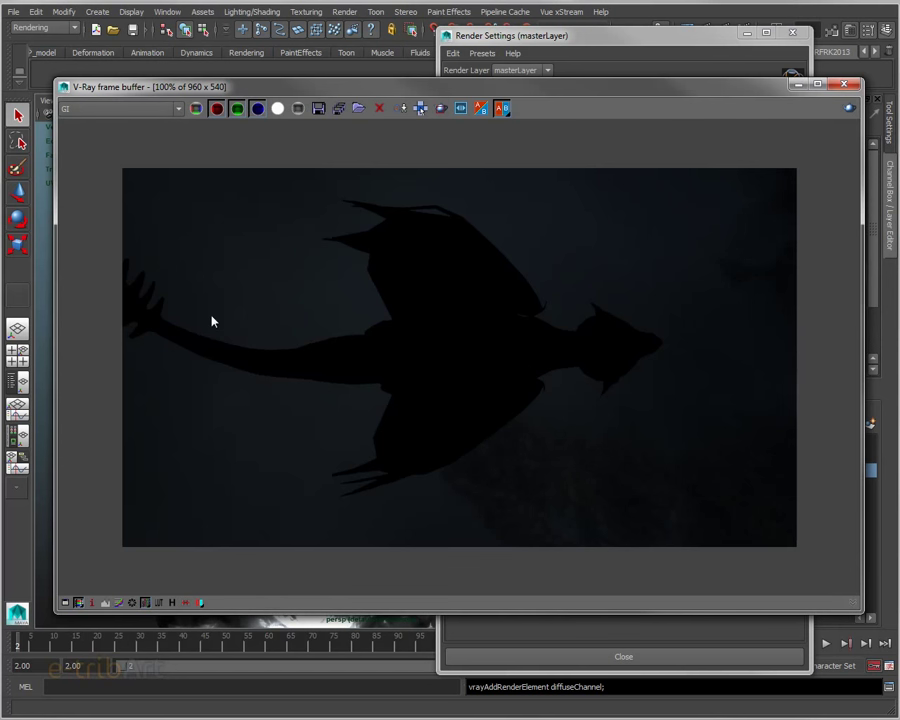
left_click(114, 109)
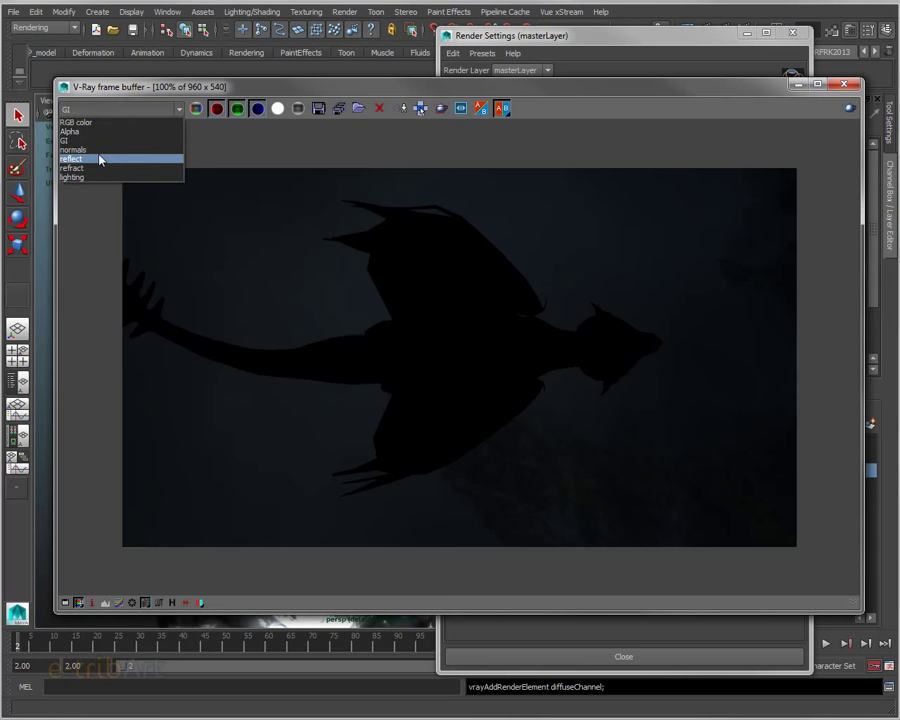
left_click(99, 151)
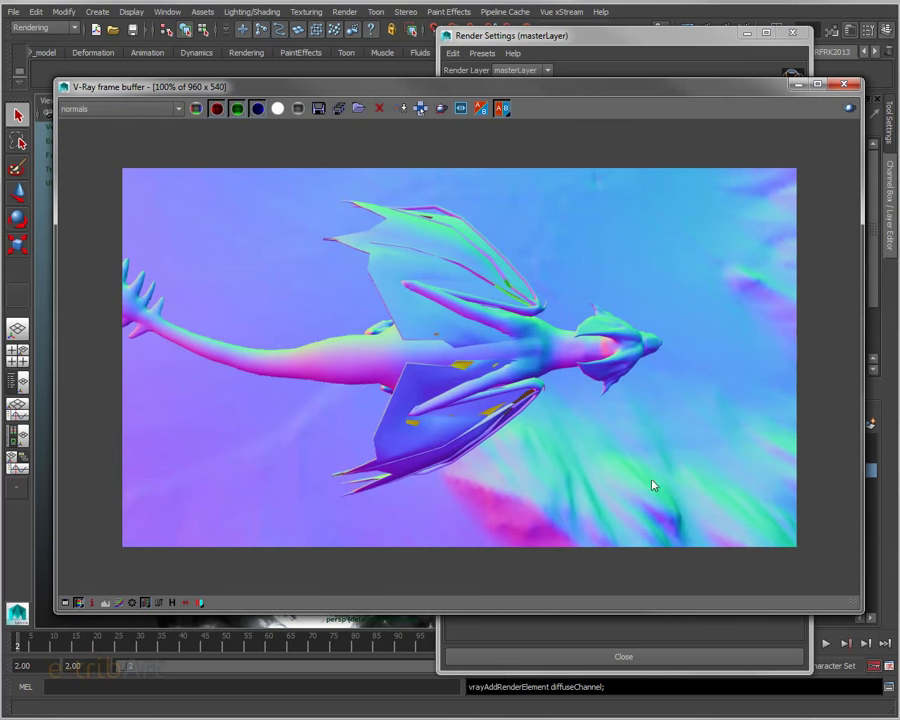
left_click(129, 118)
left_click(109, 163)
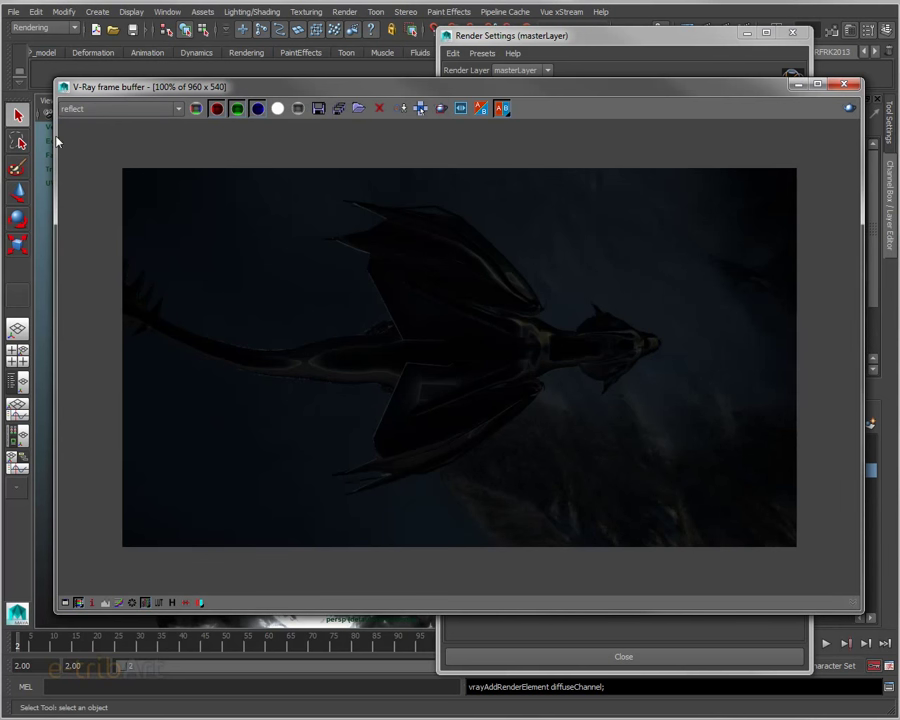
View the refract and lighting passes, then move the frame buffer aside behind Render Settings.
left_click(92, 113)
left_click(87, 168)
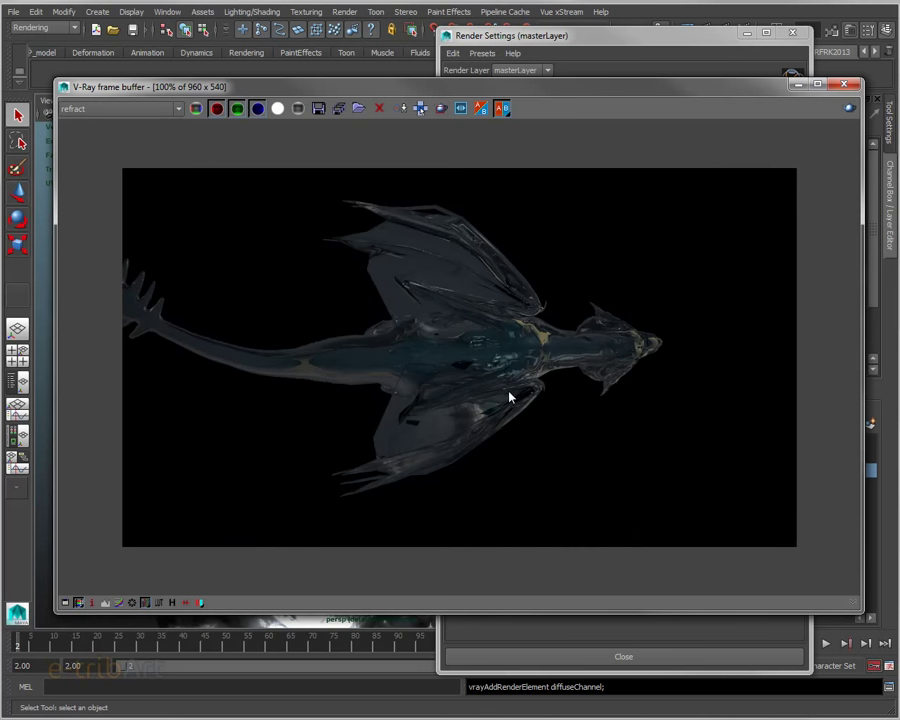
left_click(128, 111)
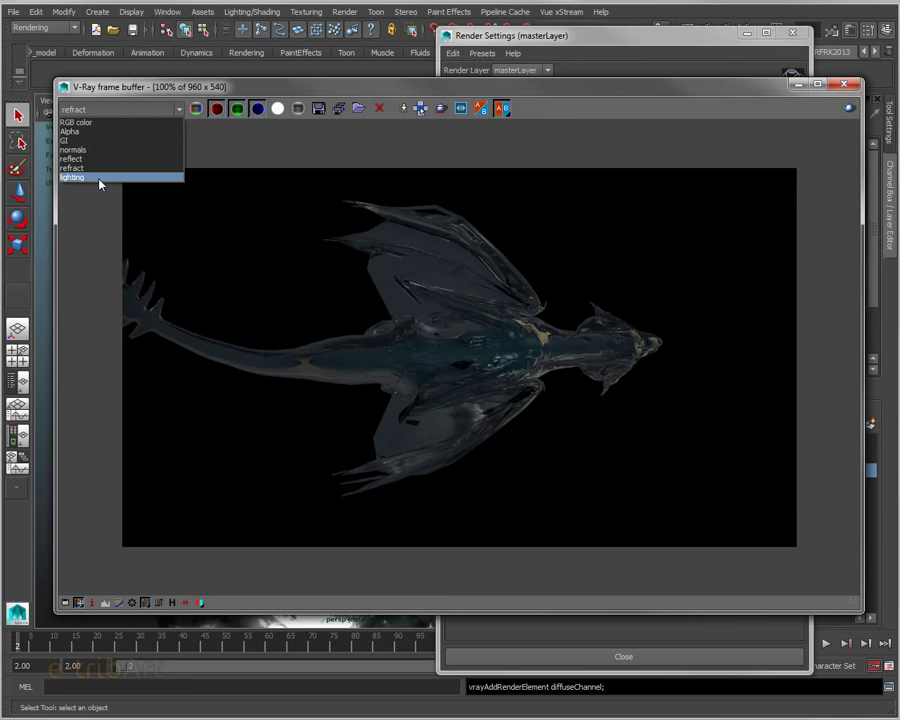
left_click(100, 178)
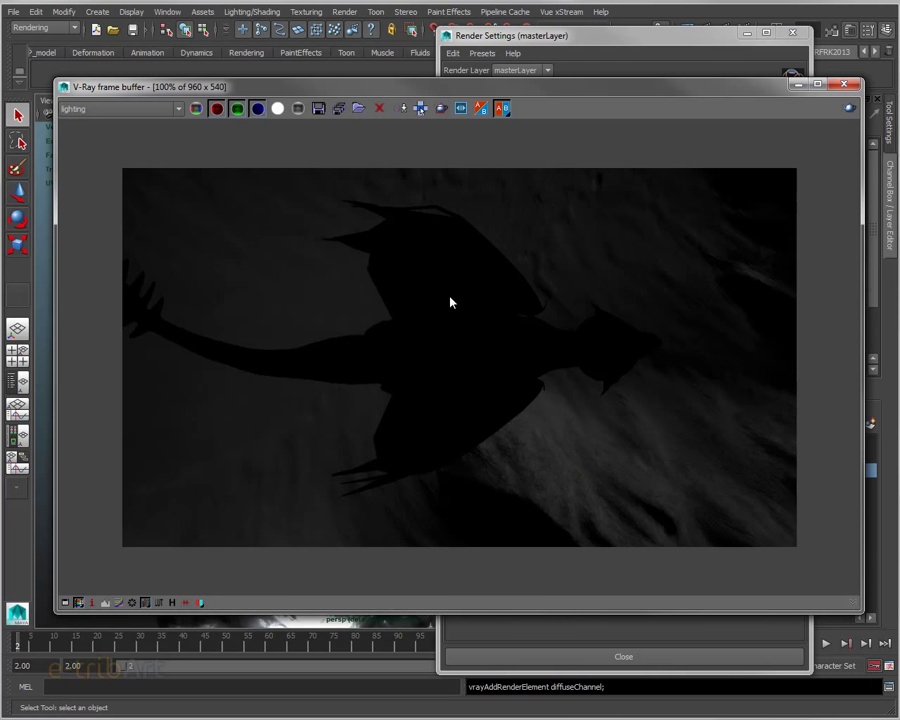
left_click(147, 110)
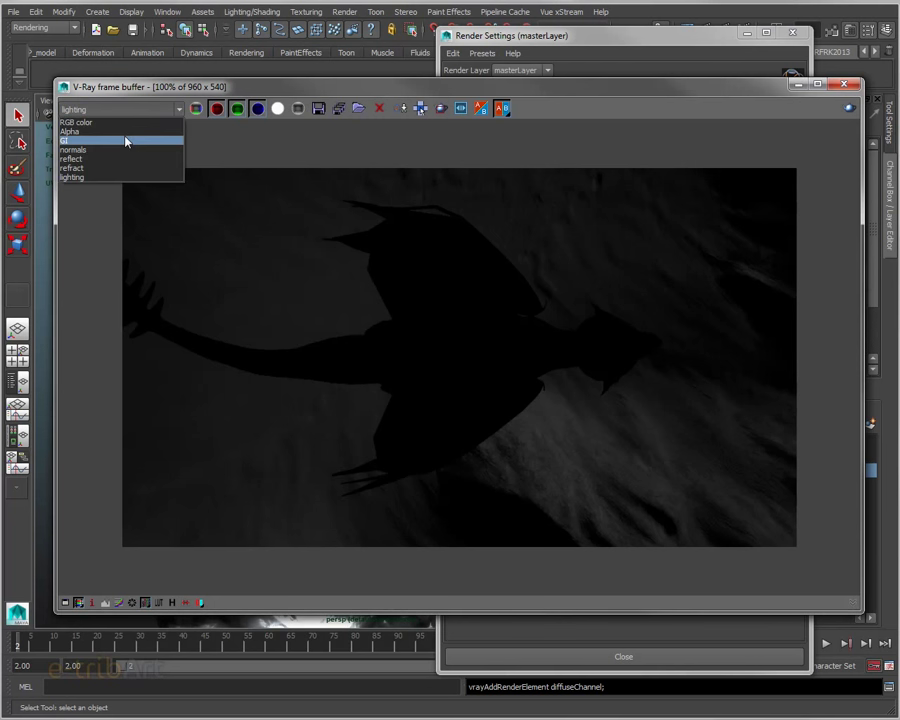
left_click(162, 88)
mouse_move(162, 88)
left_mouse_down()
mouse_move(237, 78)
mouse_move(156, 92)
mouse_move(222, 95)
left_mouse_up()
left_click(600, 35)
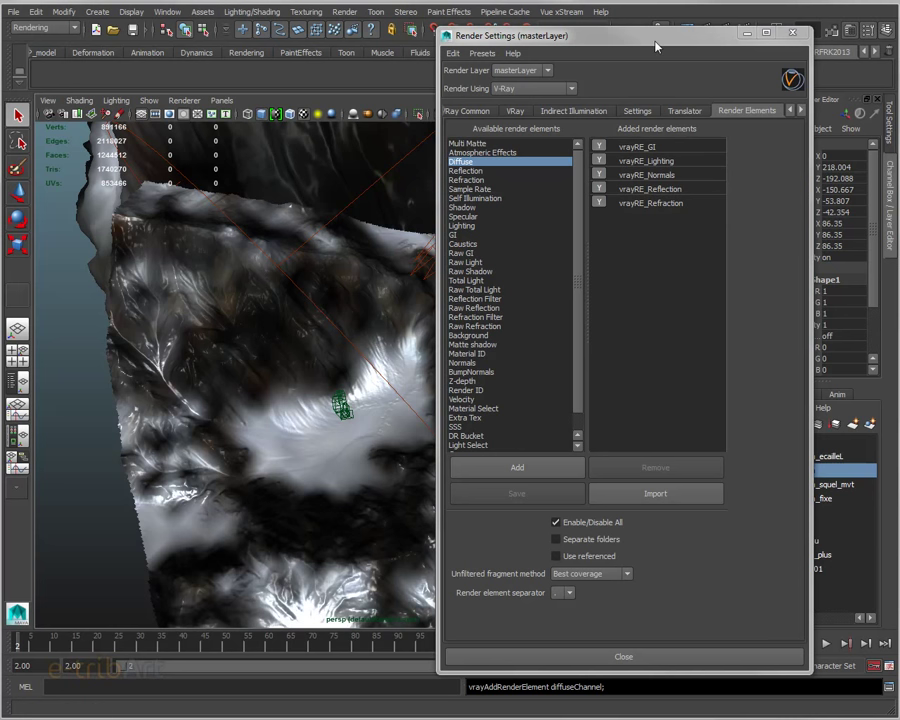
Reposition the Render Settings window holding the five render elements.
left_click_drag(656, 40, 674, 28)
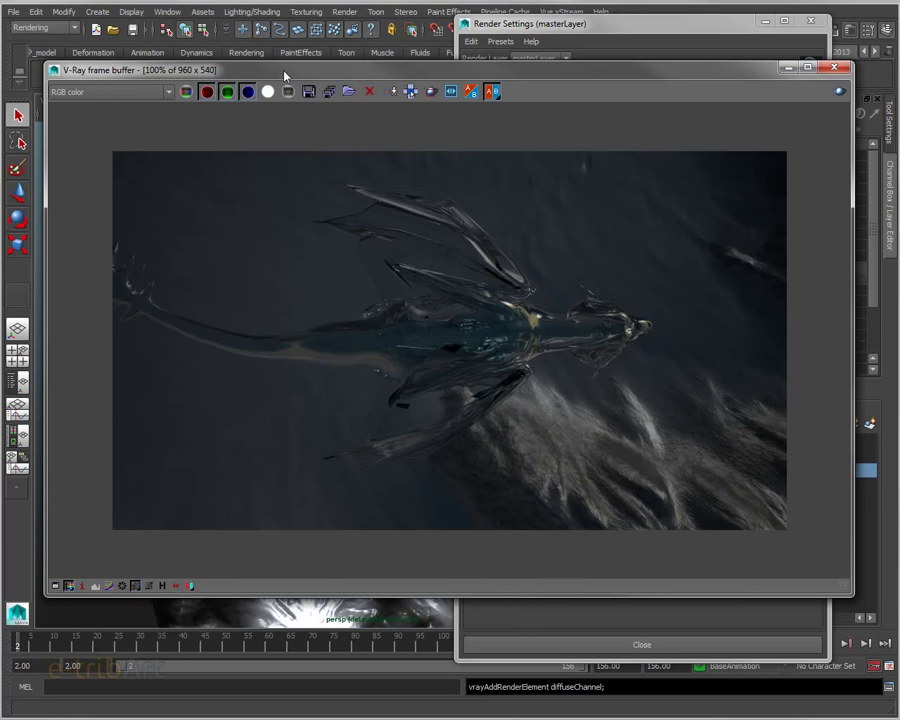
Close the V-Ray frame buffer, leaving the Render Elements tab in front.
left_click_drag(284, 72, 287, 75)
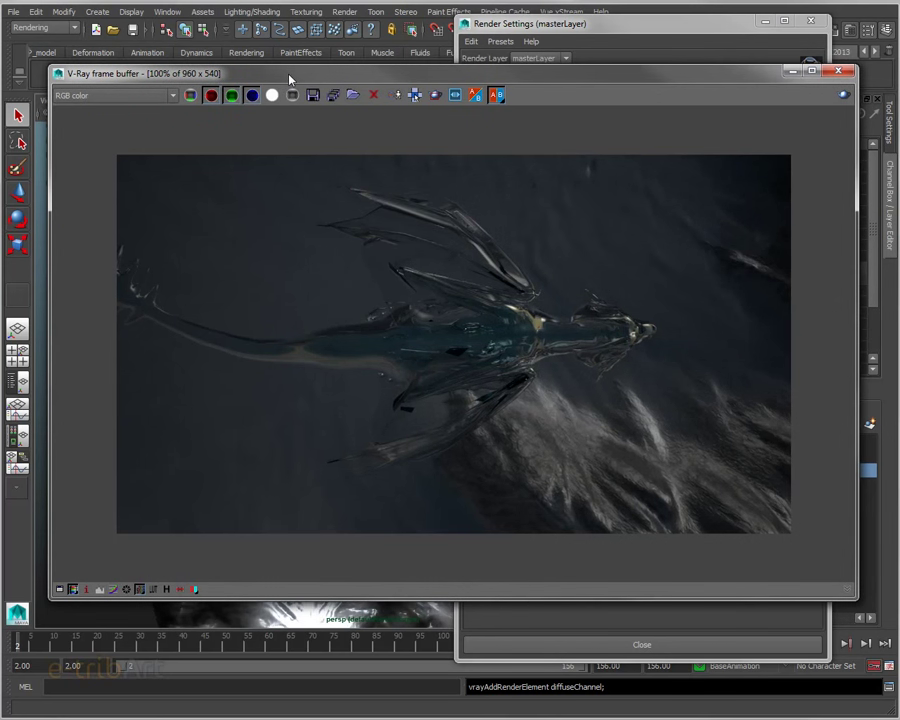
left_click_drag(289, 78, 307, 80)
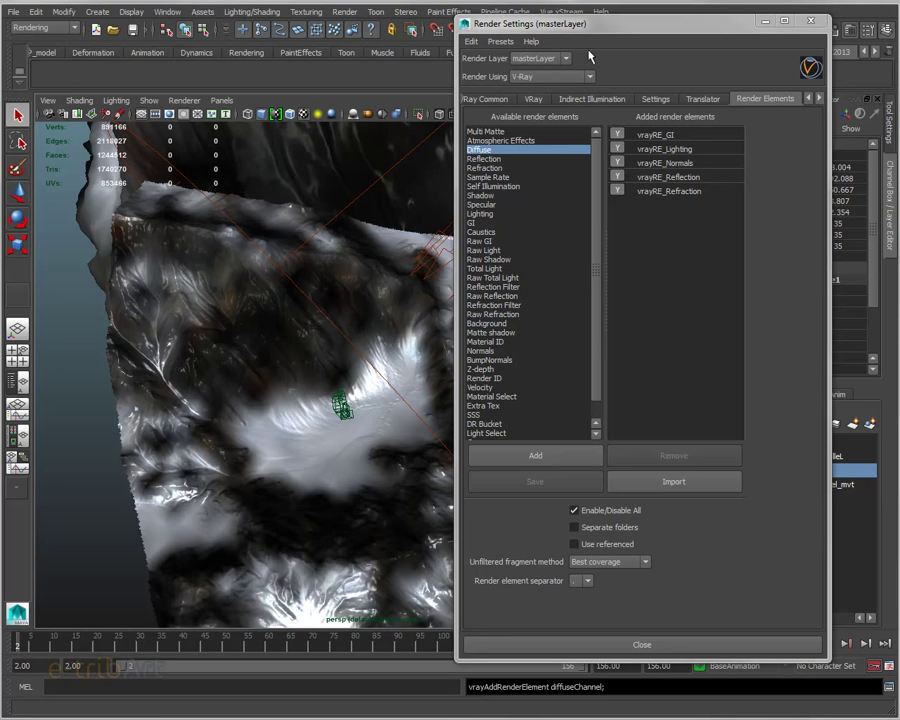
Review output settings: prefix perle_glace_, multichannel EXR, frames 2–30 at HD 540.
left_click_drag(560, 22, 899, 30)
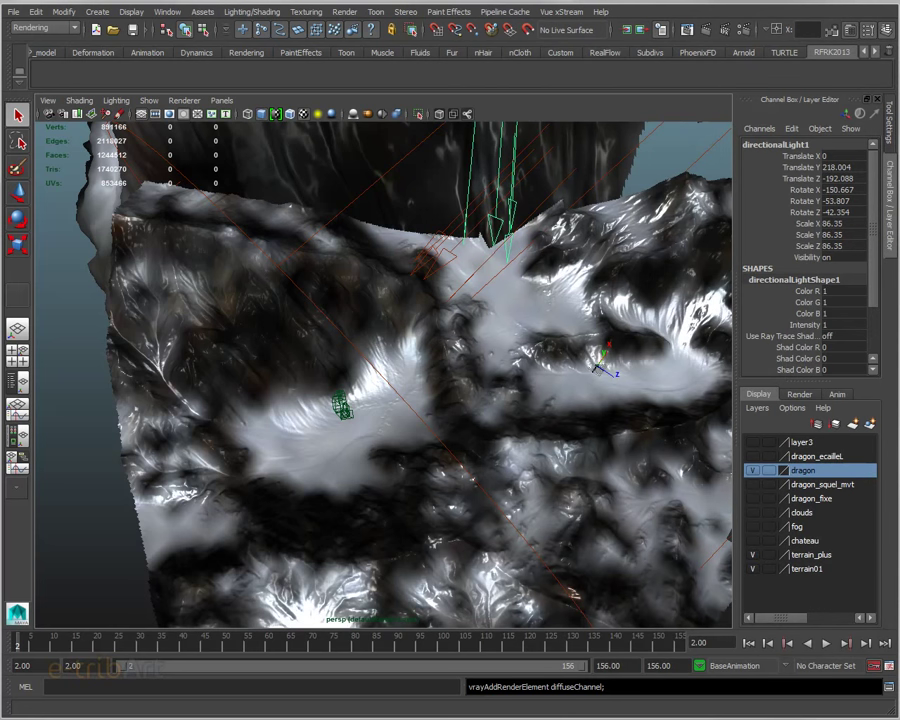
left_click_drag(899, 30, 560, 22)
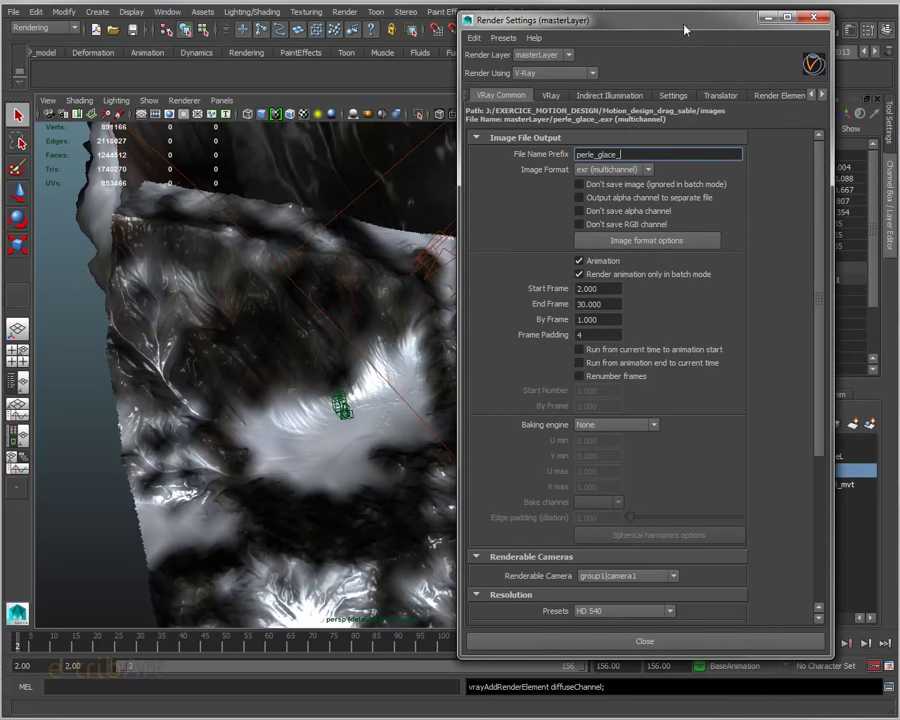